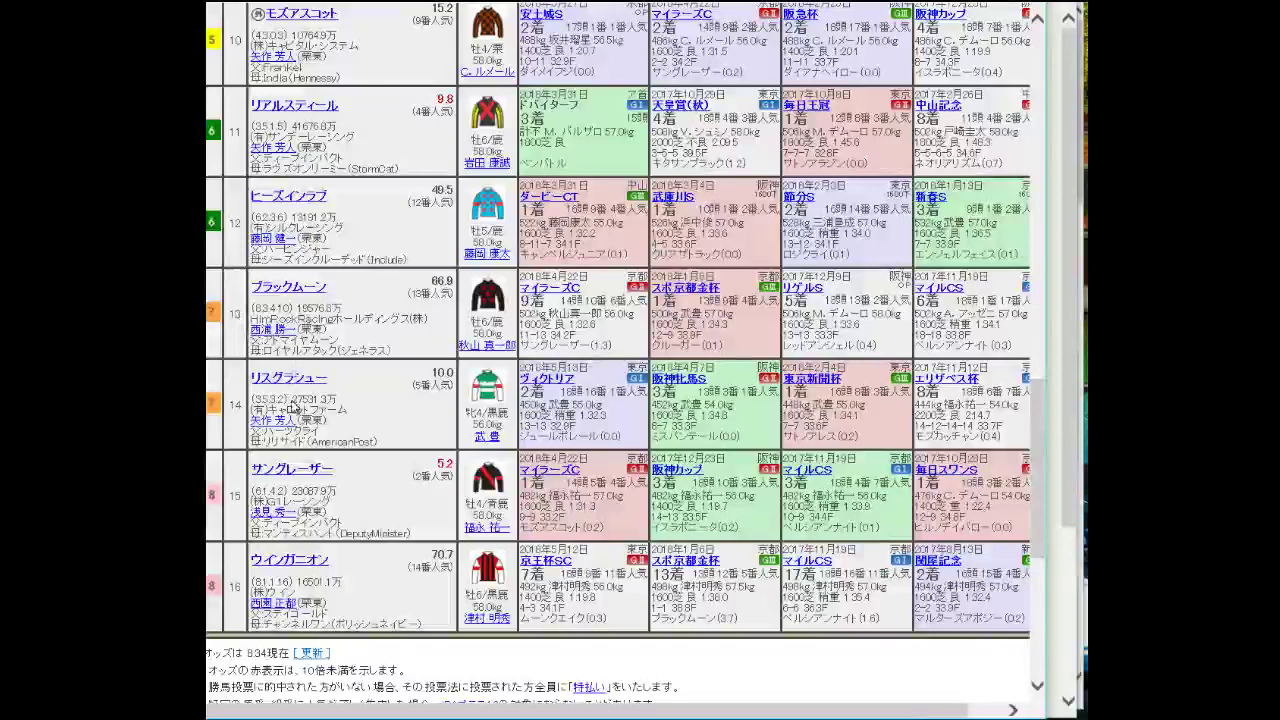
Look through the runners in the Yasuda Kinen race card and return to the WIN5 race overview.
{"action": "scroll", "coordinate": [366, 408], "scroll_direction": "up", "scroll_amount": 8}
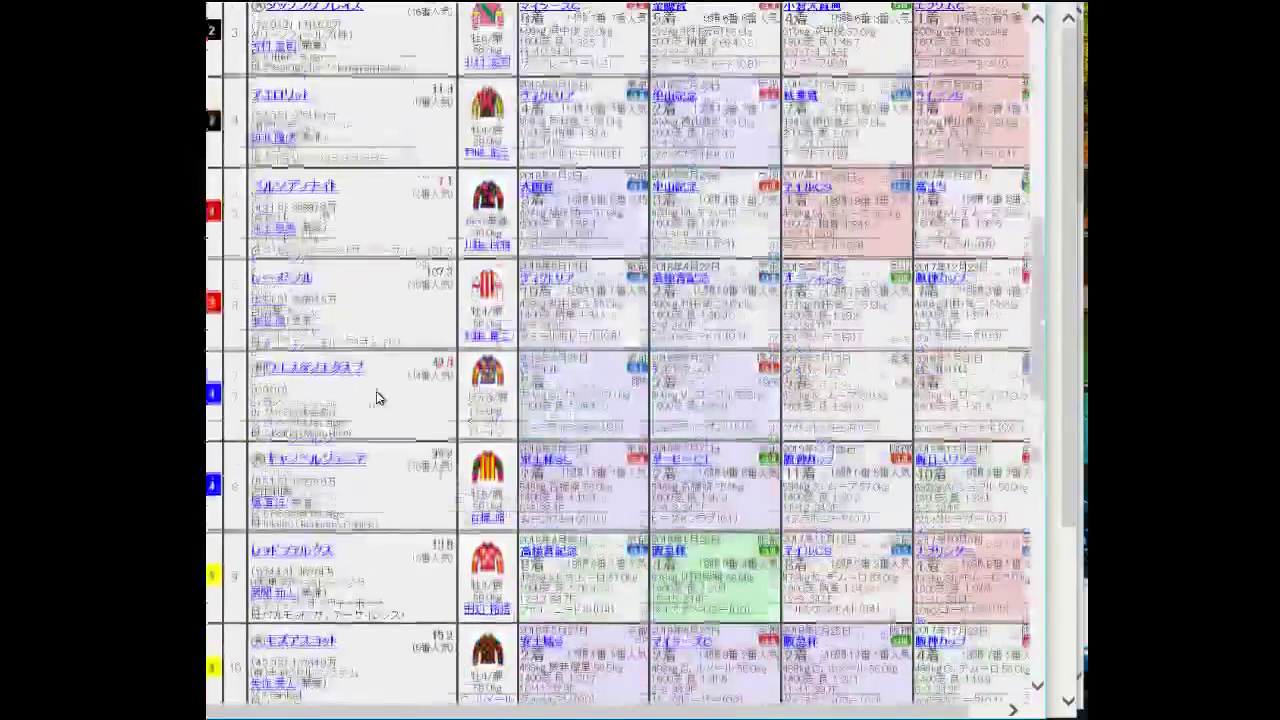
{"action": "scroll", "coordinate": [375, 395], "scroll_direction": "down", "scroll_amount": 2}
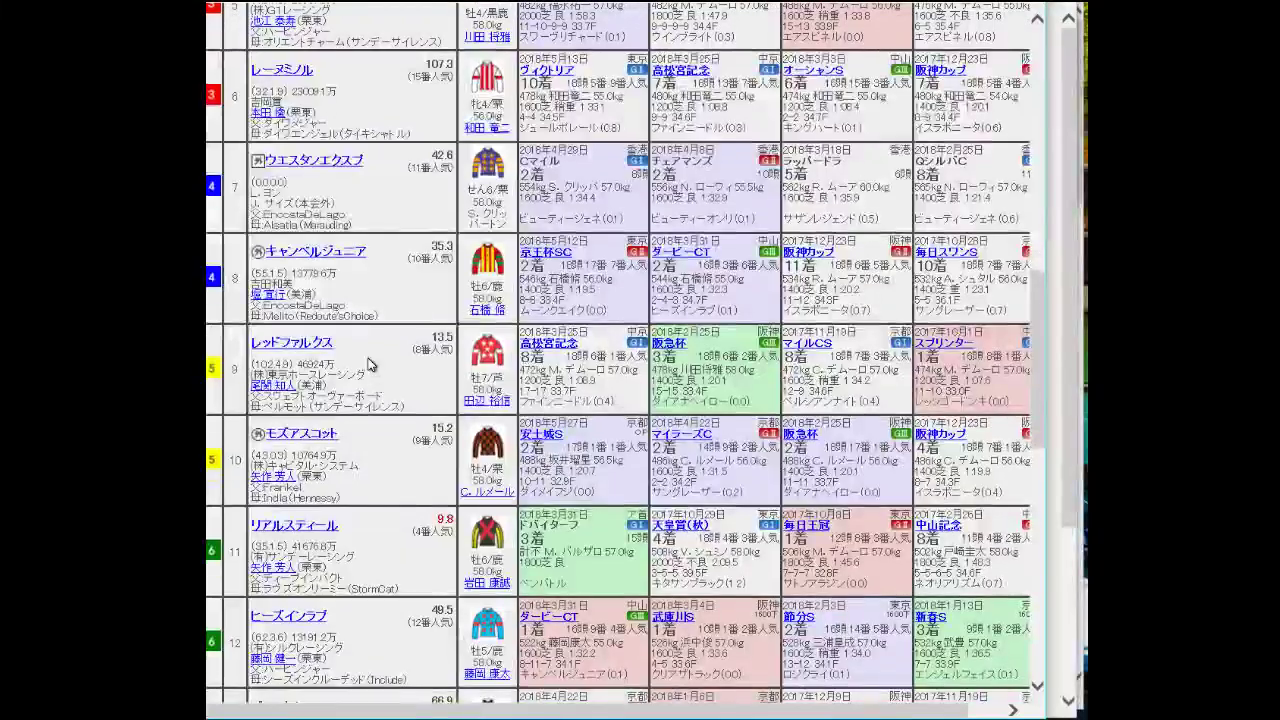
{"action": "scroll", "coordinate": [370, 364], "scroll_direction": "down", "scroll_amount": 1}
{"action": "scroll", "coordinate": [368, 360], "scroll_direction": "up", "scroll_amount": 8}
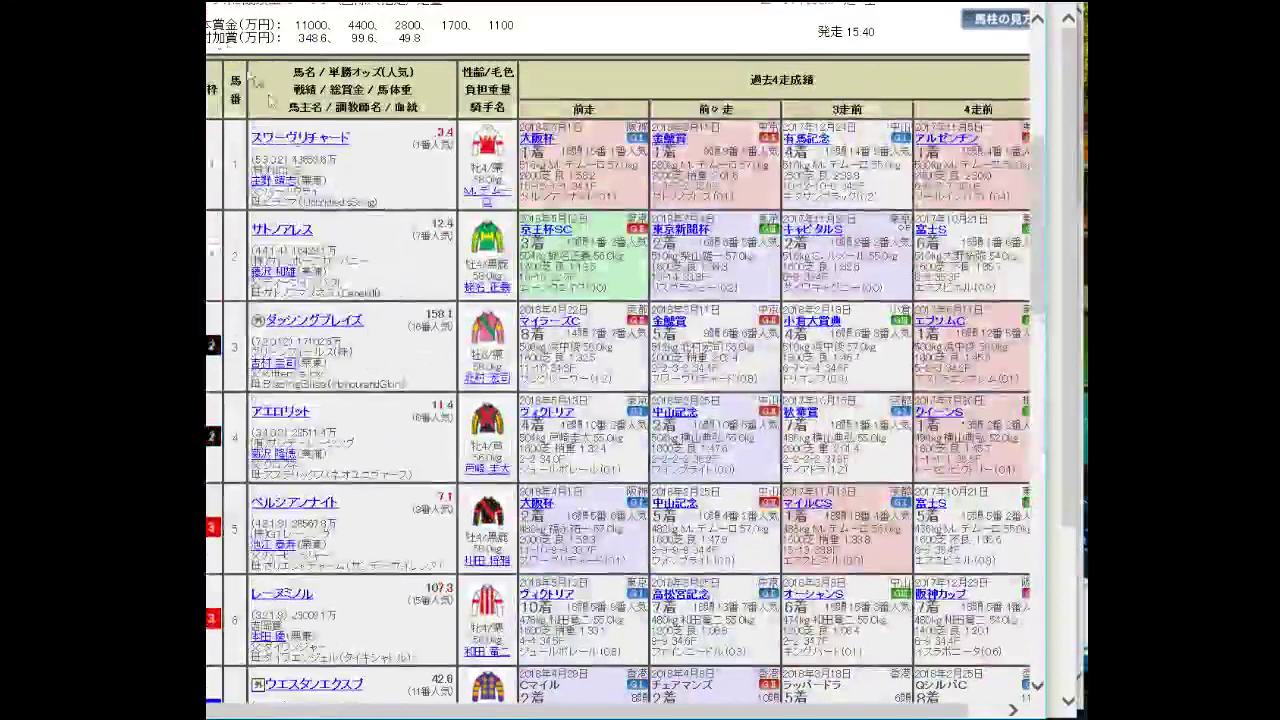
{"action": "key", "text": "alt+Left"}
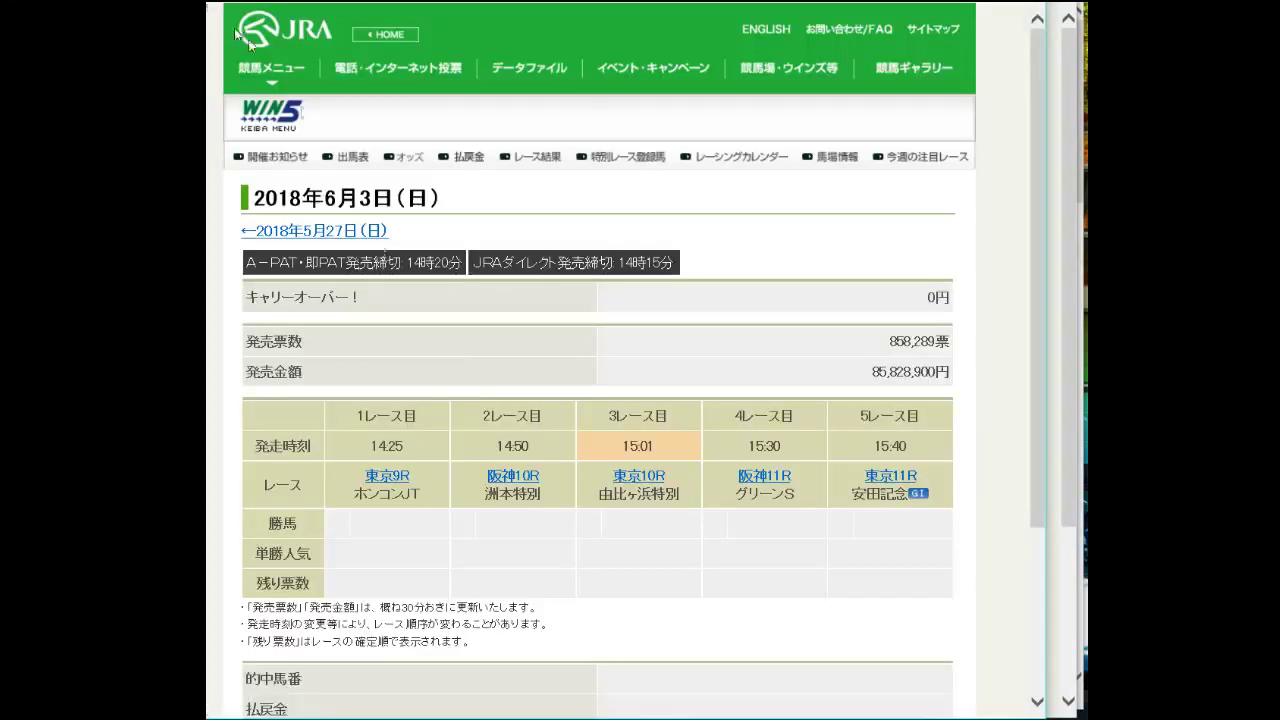
Open the Tokyo 9R (ホンコンJT) race card from the WIN5 overview and examine its runners, odds and past results.
{"action": "left_click", "coordinate": [398, 479]}
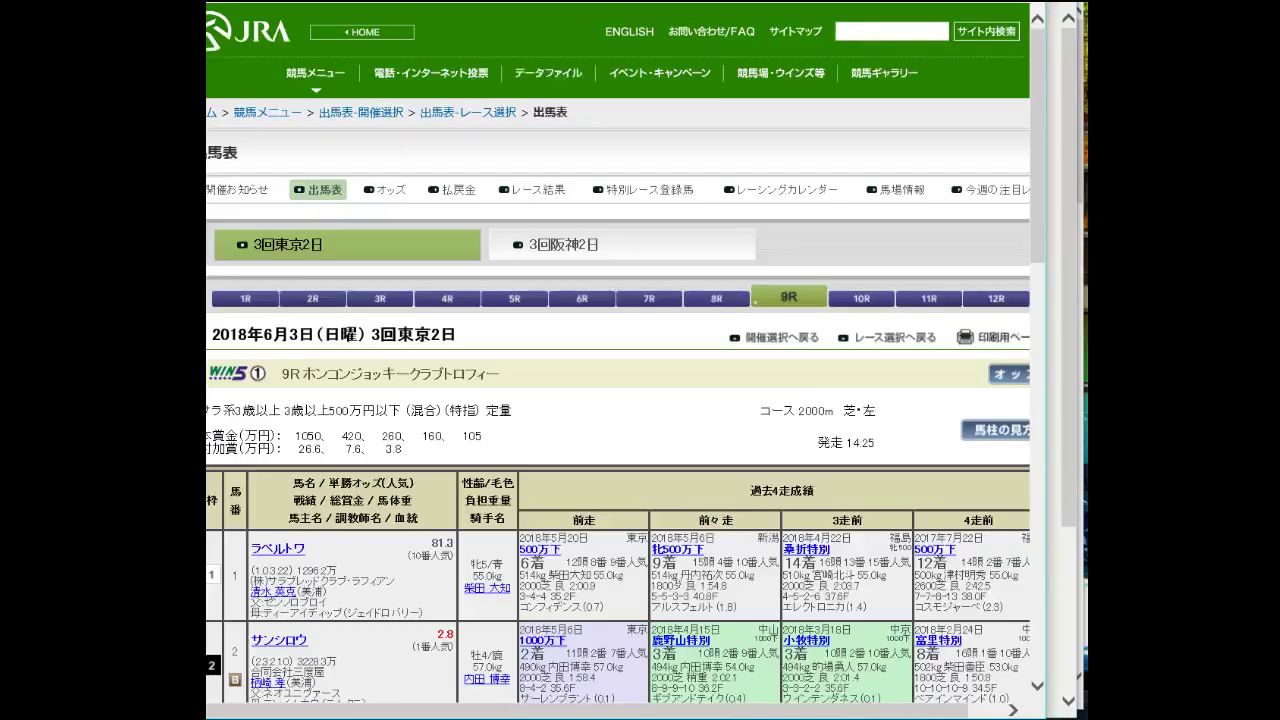
{"action": "scroll", "coordinate": [420, 465], "scroll_direction": "down", "scroll_amount": 5}
{"action": "scroll", "coordinate": [437, 456], "scroll_direction": "down", "scroll_amount": 3}
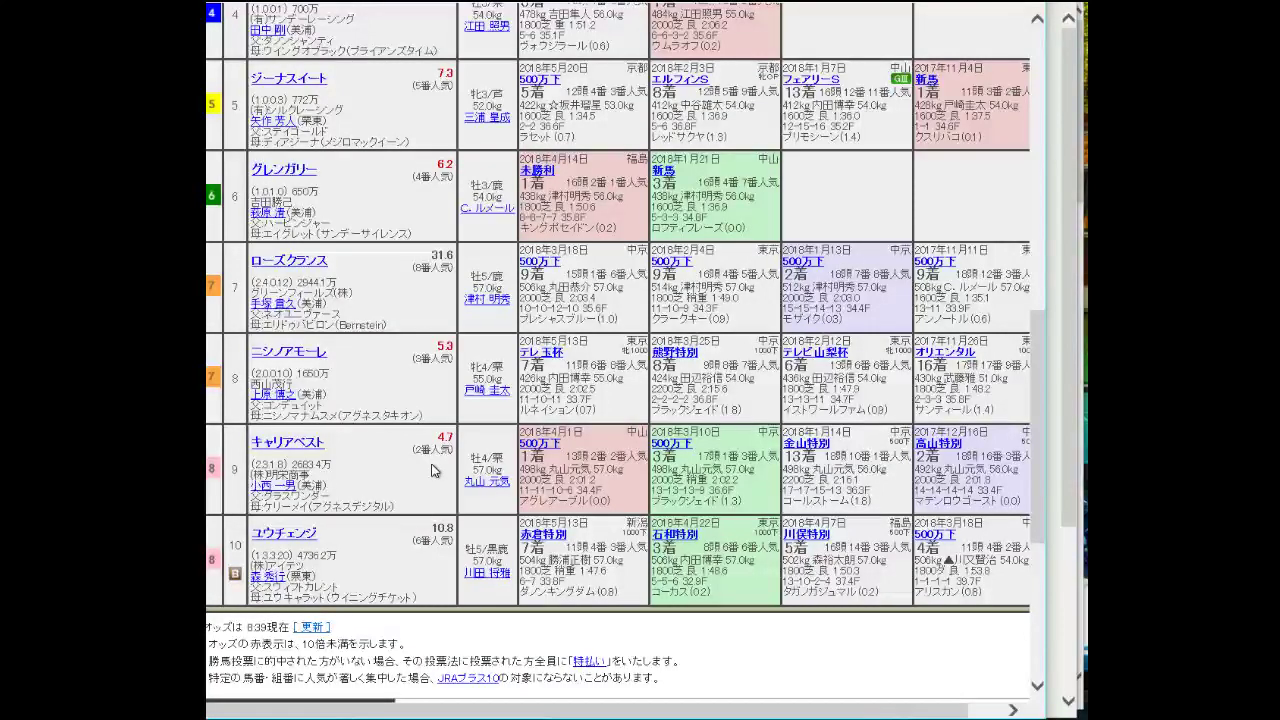
{"action": "scroll", "coordinate": [432, 471], "scroll_direction": "up", "scroll_amount": 5}
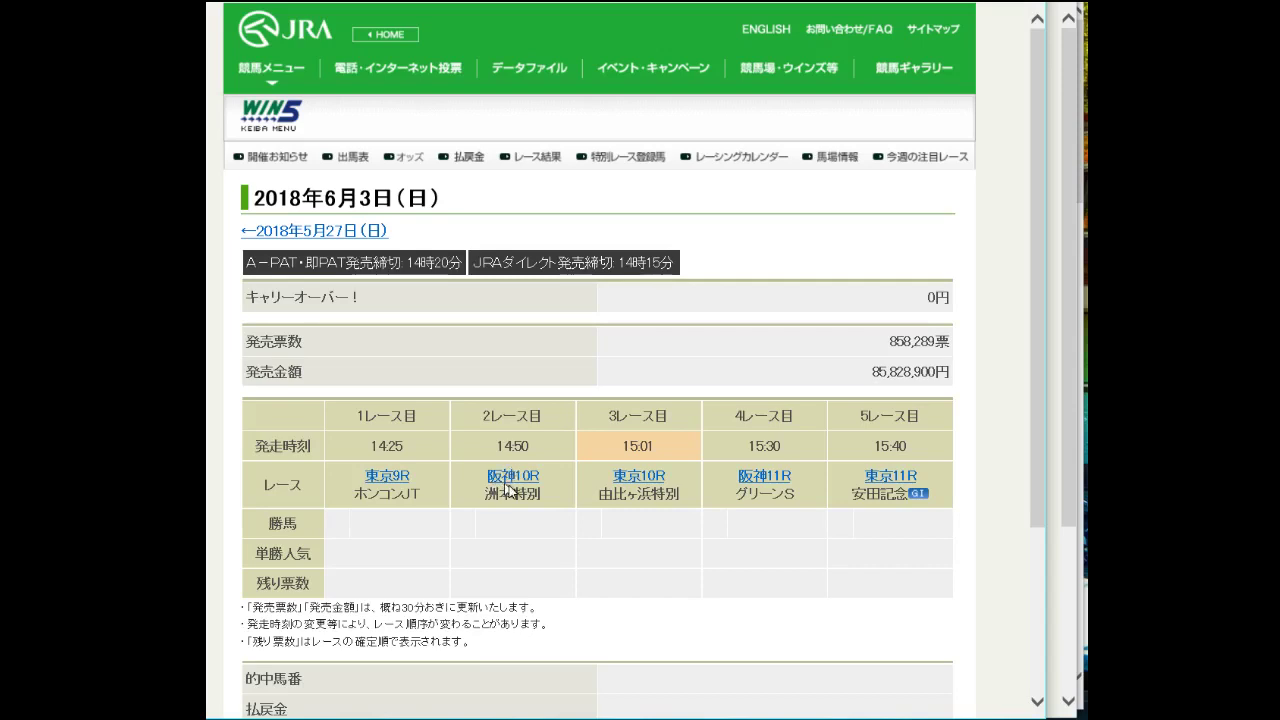
Open the Hanshin 10R (洲本特別) race card, examine its runners and odds, and return to the WIN5 overview.
{"action": "left_click", "coordinate": [510, 477]}
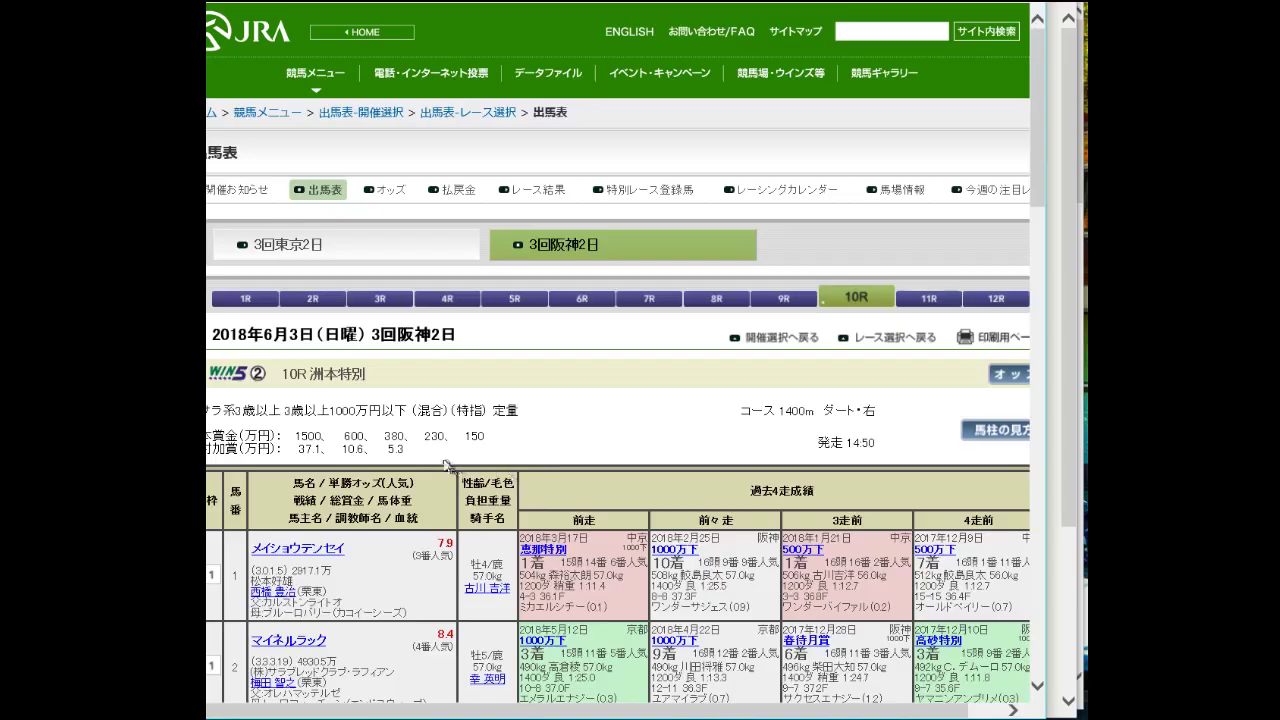
{"action": "scroll", "coordinate": [444, 490], "scroll_direction": "down", "scroll_amount": 5}
{"action": "scroll", "coordinate": [444, 490], "scroll_direction": "down", "scroll_amount": 8}
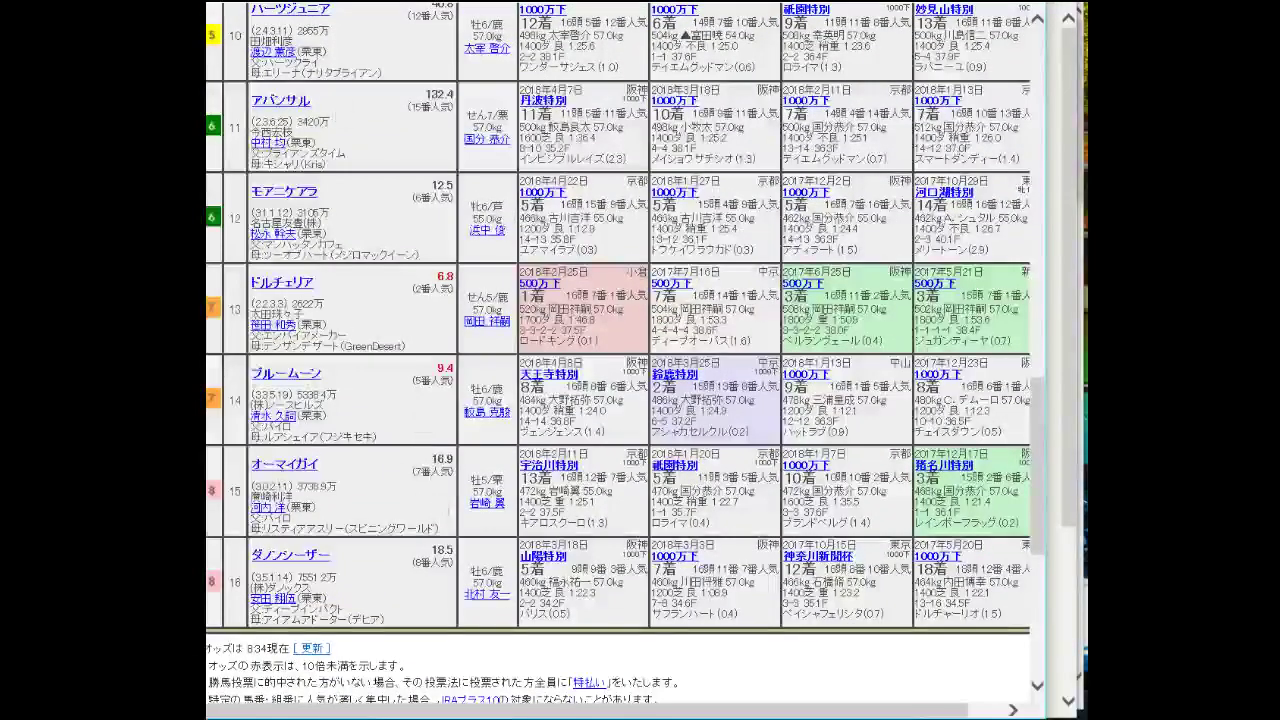
{"action": "key", "text": "alt+Left"}
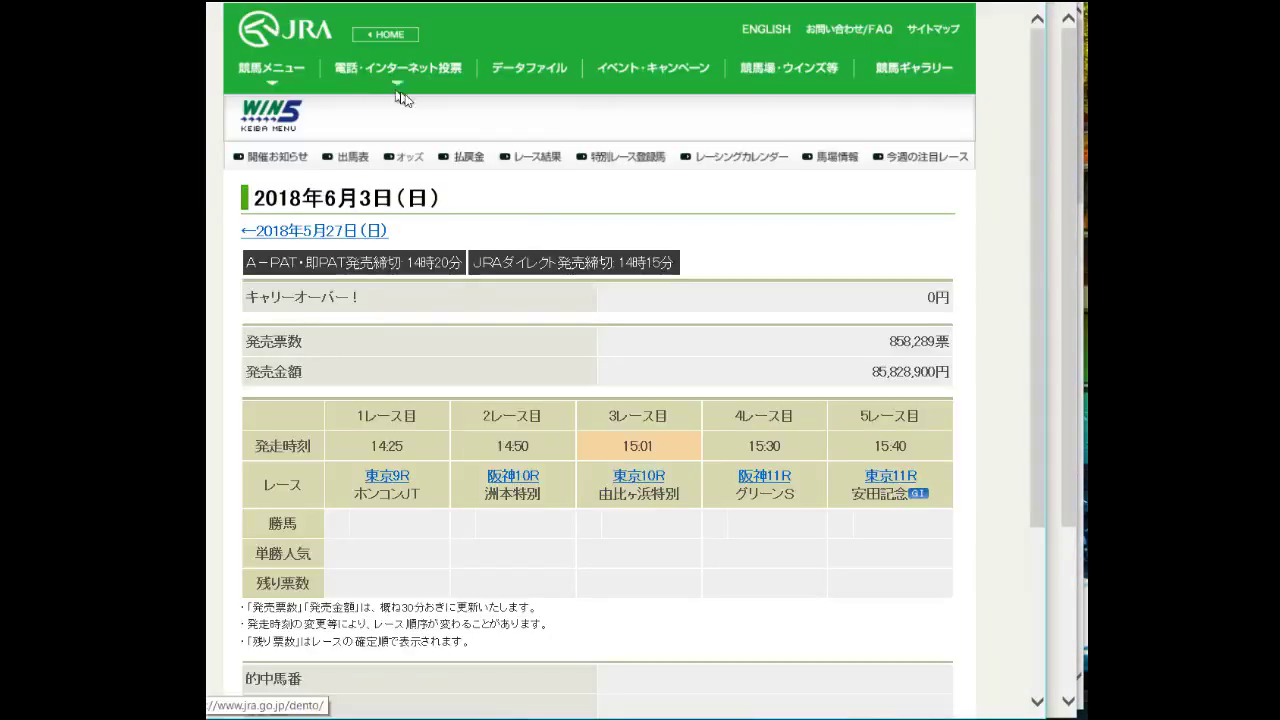
Open the Tokyo 10R (由比ヶ浜特別) race card and examine its runners, odds and past results.
{"action": "left_click", "coordinate": [639, 479]}
{"action": "scroll", "coordinate": [639, 479], "scroll_direction": "down", "scroll_amount": 15}
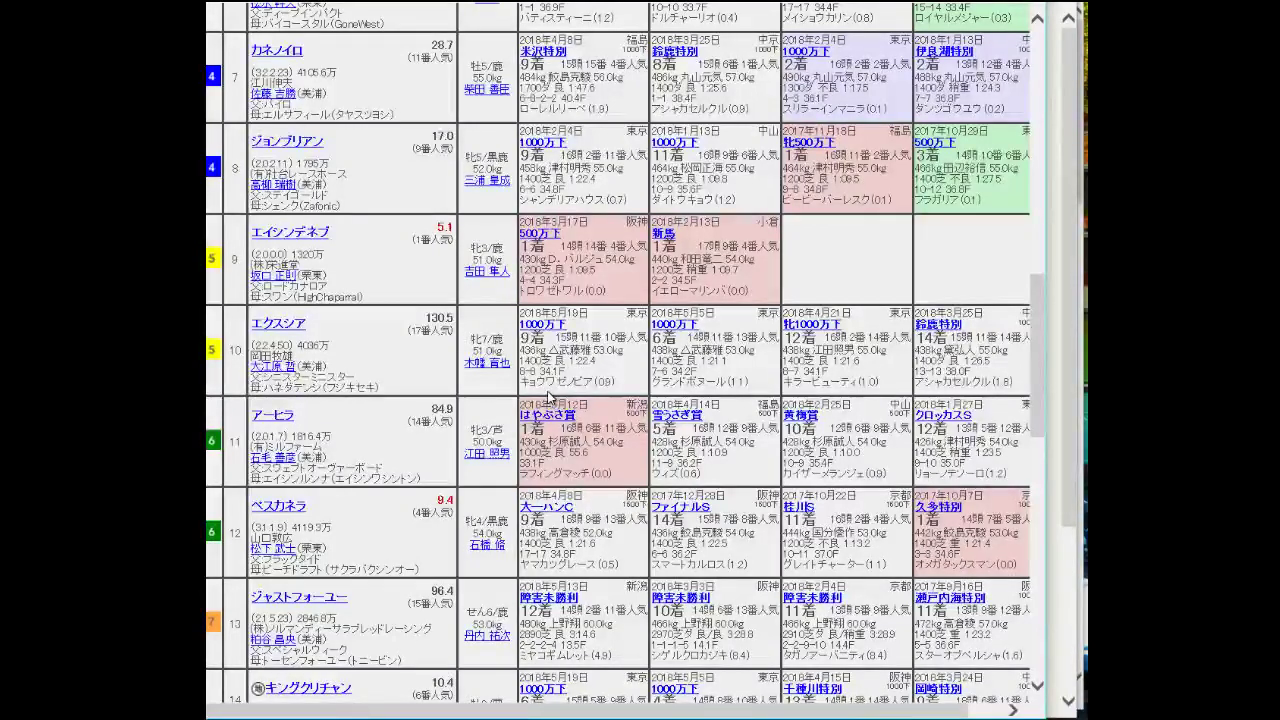
{"action": "scroll", "coordinate": [548, 397], "scroll_direction": "down", "scroll_amount": 4}
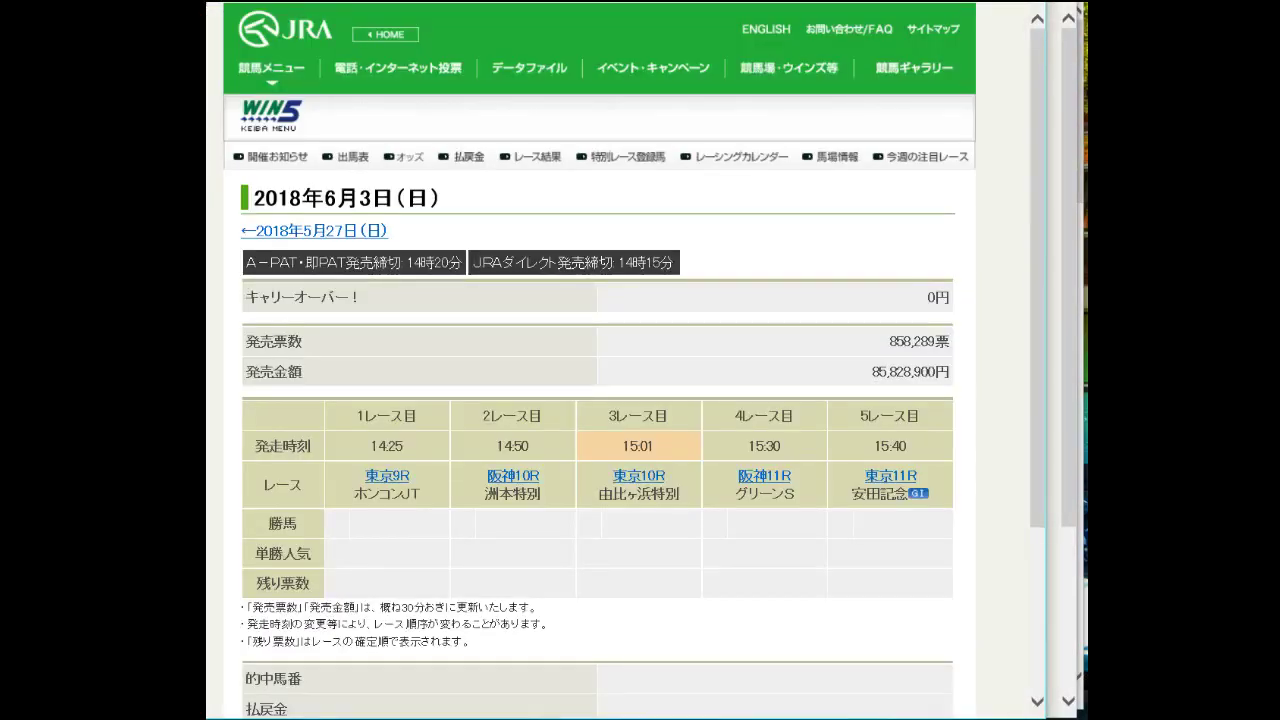
Examine the runners in the Hanshin 11R (グリーンS) race card, and open the Tokyo 11R (安田記念) card.
{"action": "scroll", "coordinate": [715, 353], "scroll_direction": "down", "scroll_amount": 1}
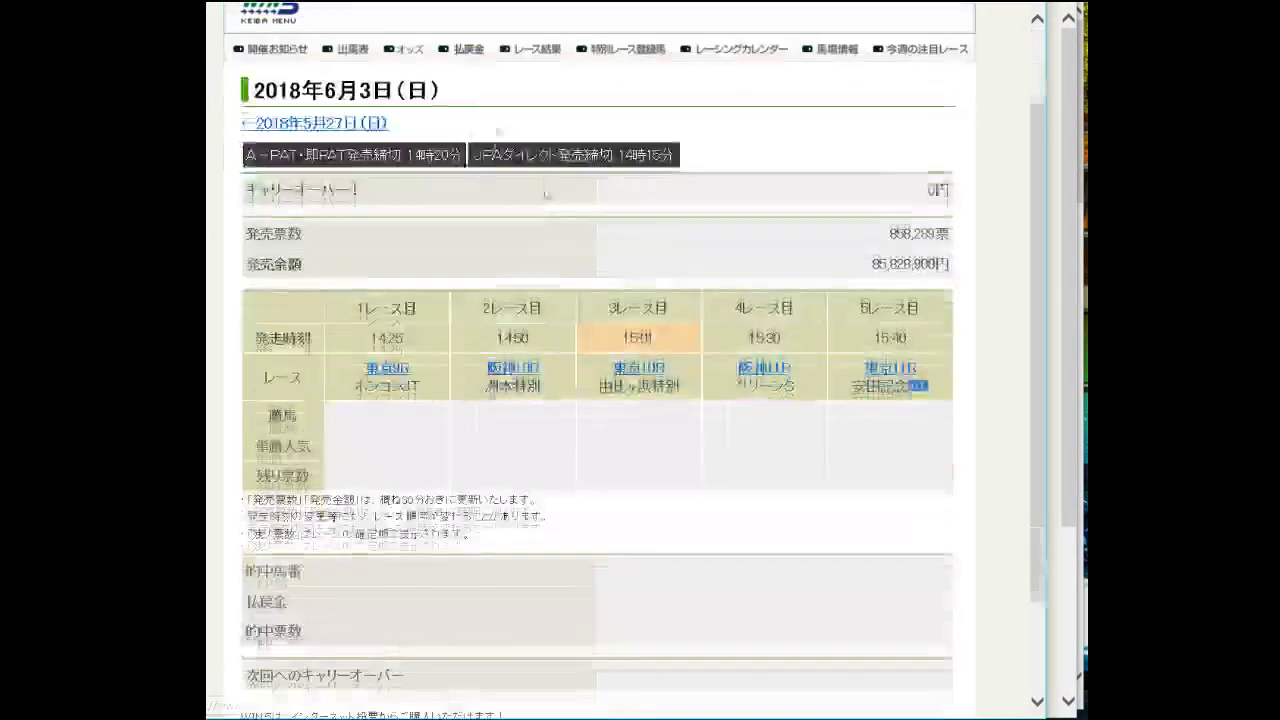
{"action": "left_click", "coordinate": [765, 370]}
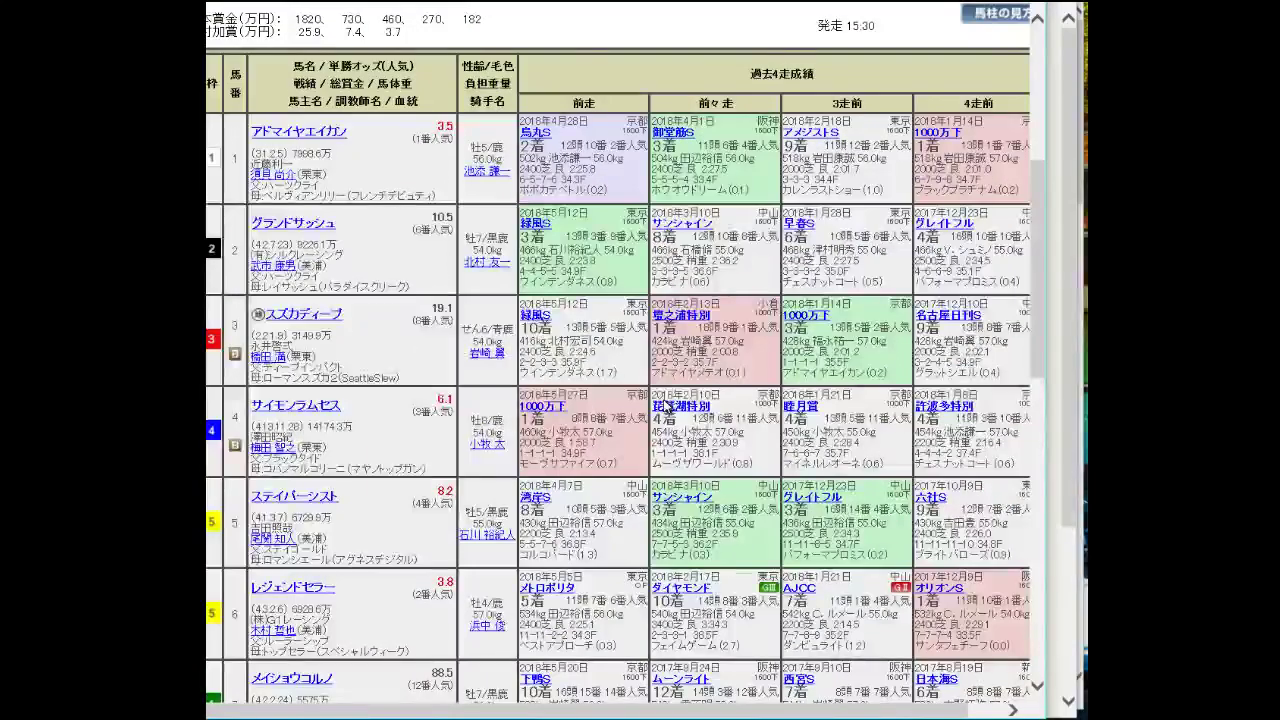
{"action": "scroll", "coordinate": [666, 405], "scroll_direction": "down", "scroll_amount": 2}
{"action": "scroll", "coordinate": [666, 405], "scroll_direction": "up", "scroll_amount": 1}
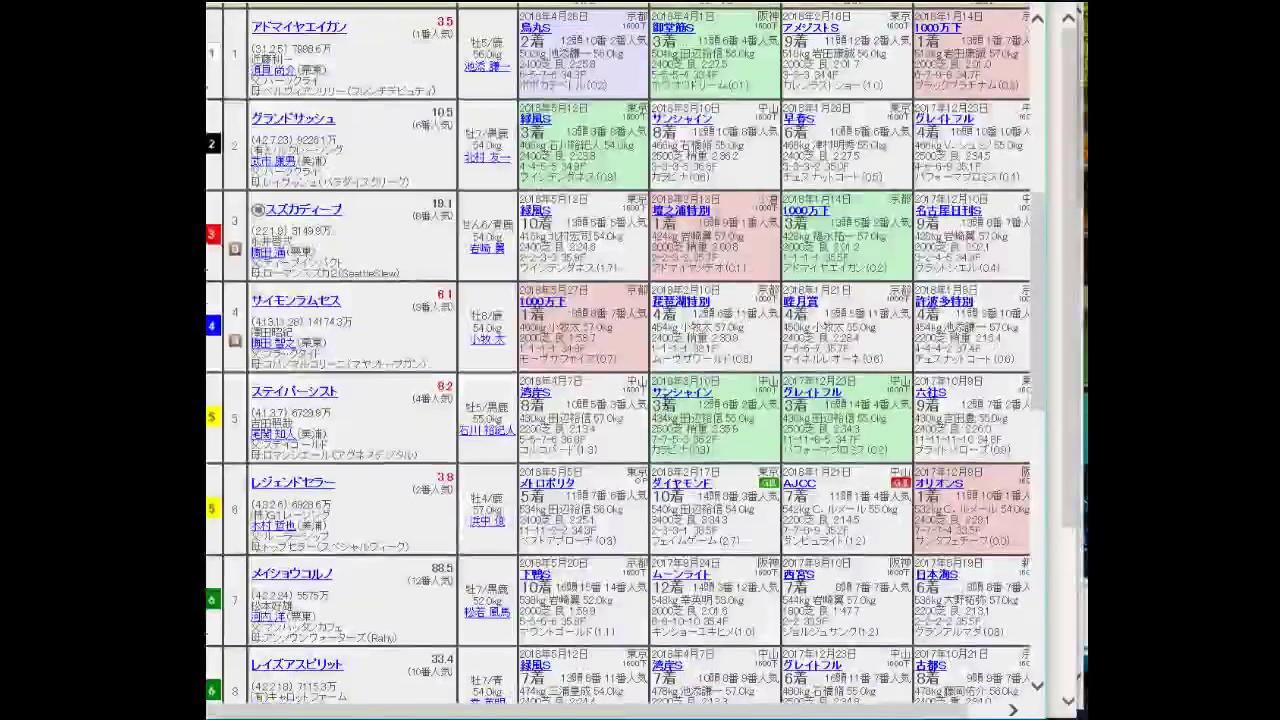
{"action": "scroll", "coordinate": [666, 400], "scroll_direction": "down", "scroll_amount": 5}
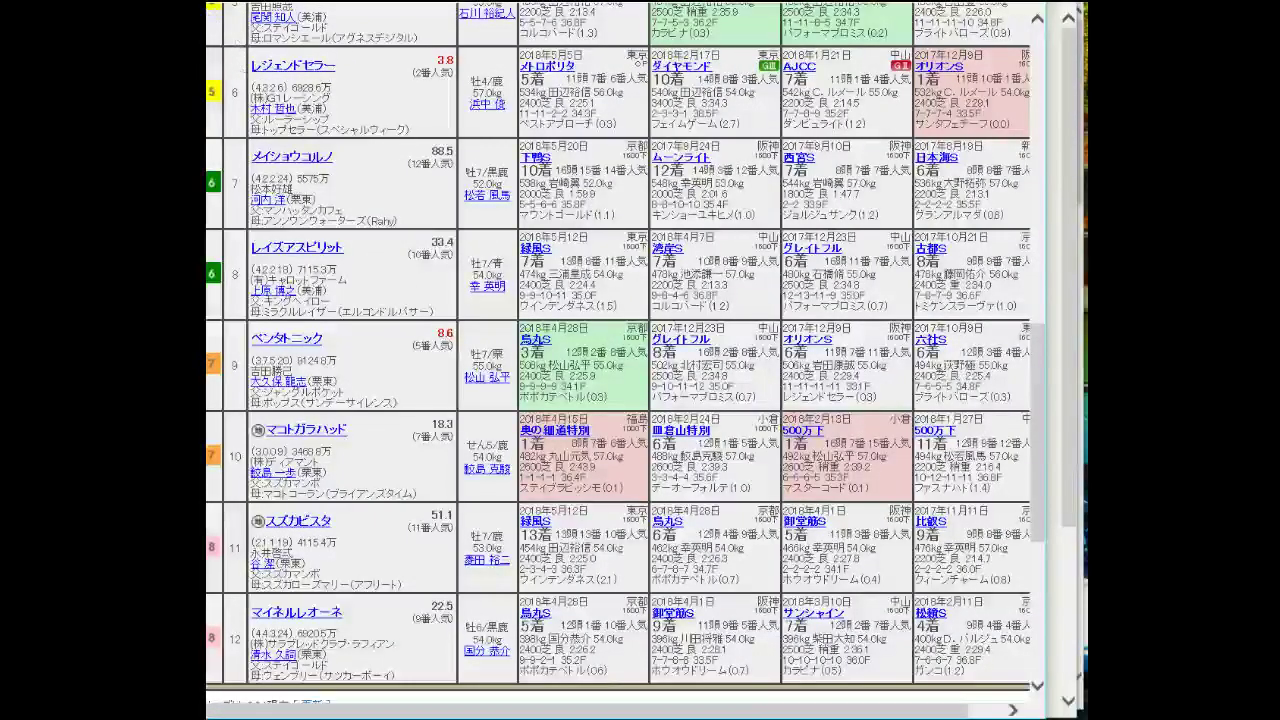
{"action": "key", "text": "alt+Left"}
{"action": "left_click", "coordinate": [880, 375]}
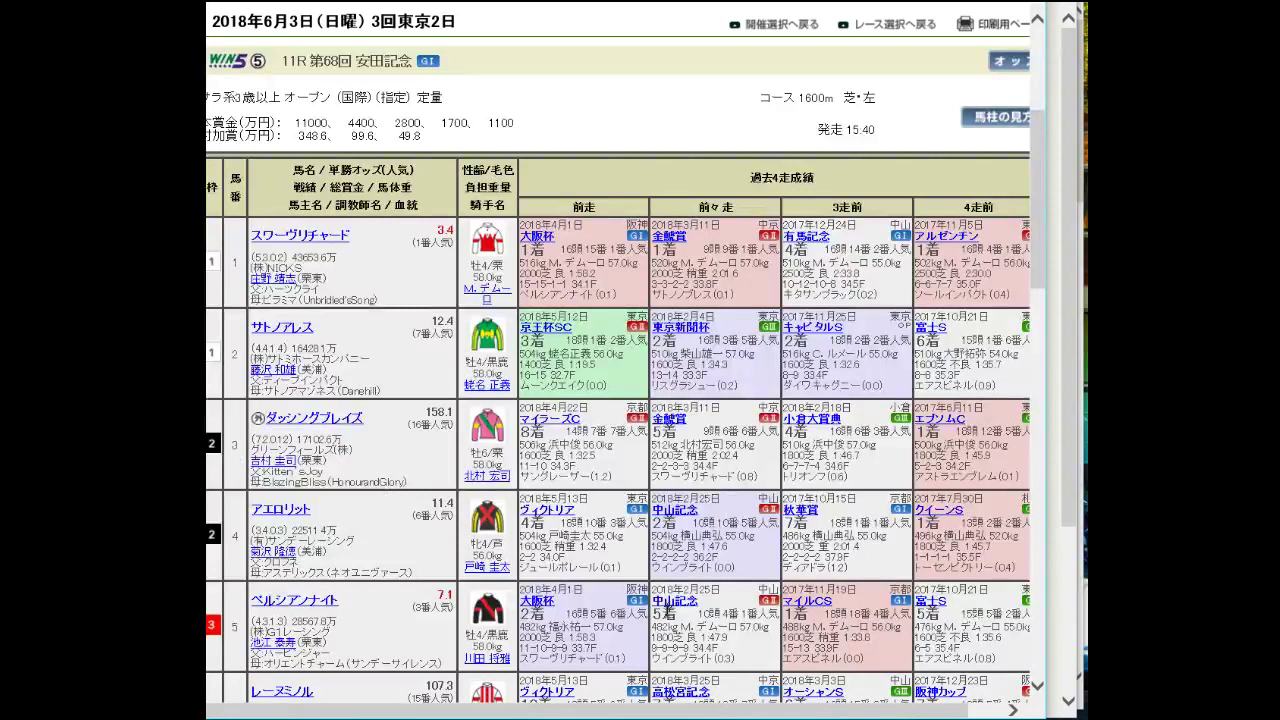
Switch to the JRA ネット投票 window and open the 完全セレクト form for Sunday's WIN5 bet.
{"action": "mouse_move", "coordinate": [647, 719]}
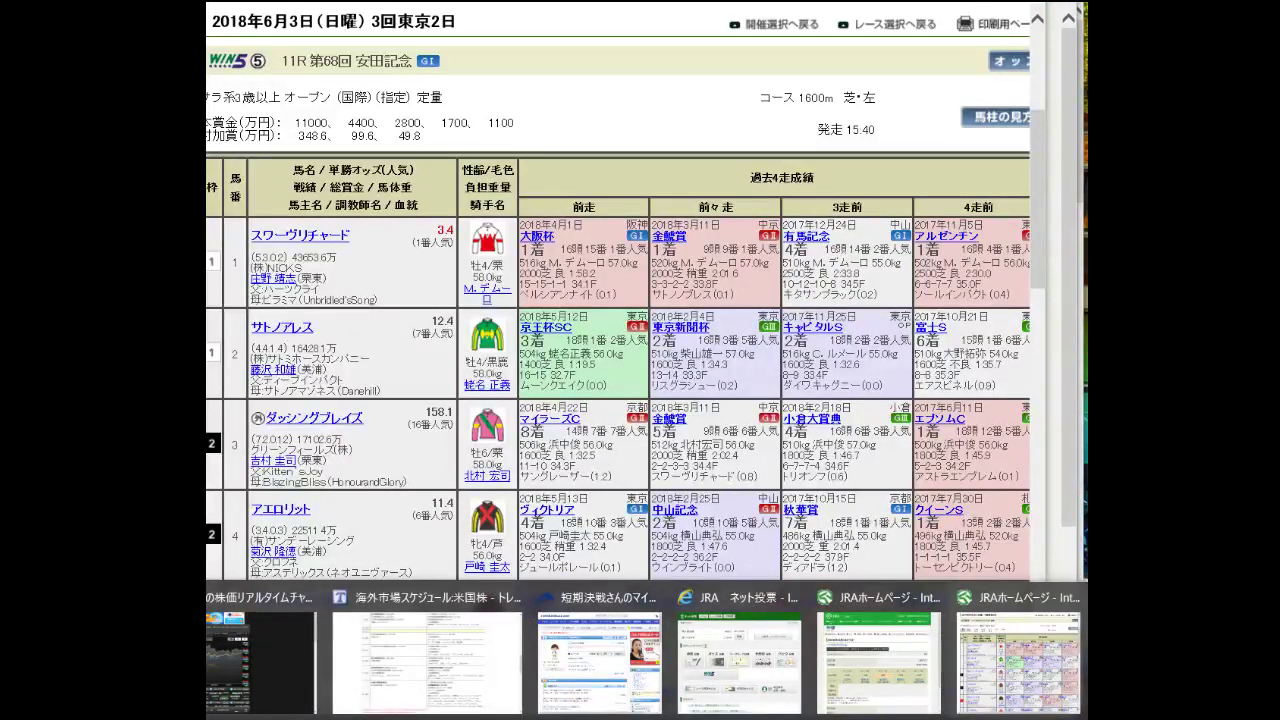
{"action": "left_click", "coordinate": [738, 655]}
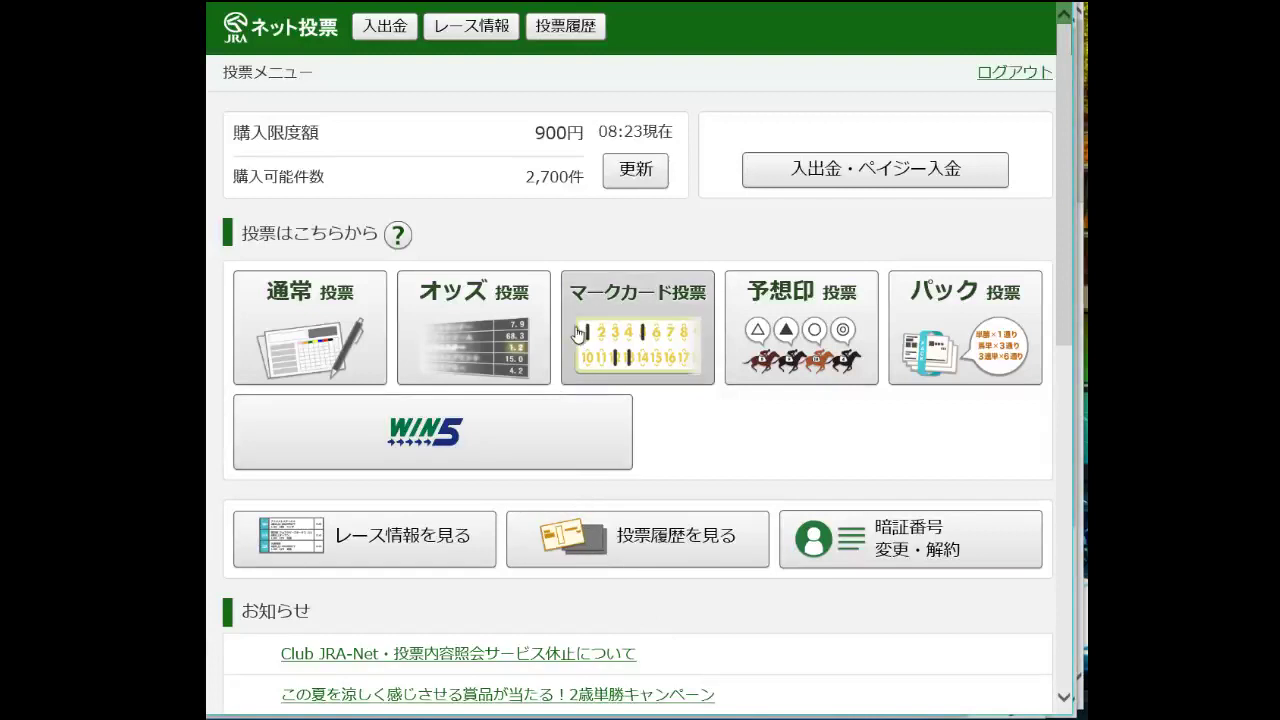
{"action": "left_click", "coordinate": [486, 420]}
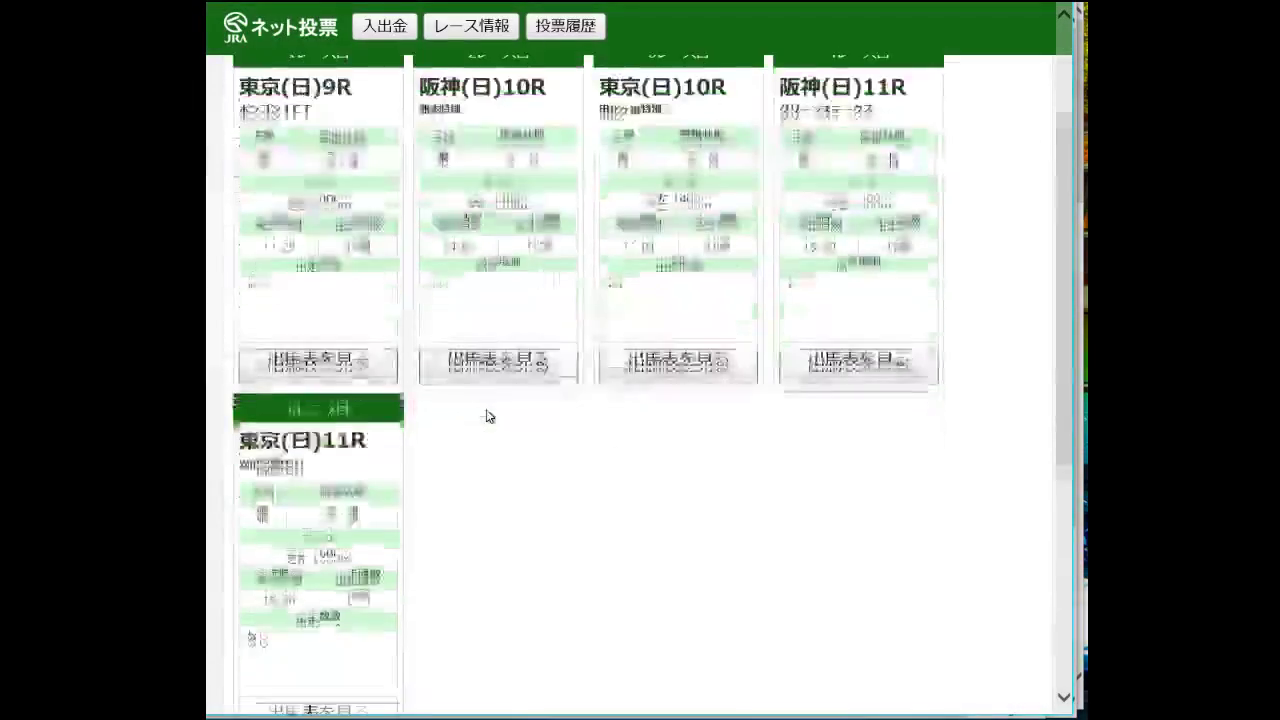
{"action": "scroll", "coordinate": [485, 420], "scroll_direction": "down", "scroll_amount": 4}
{"action": "left_click", "coordinate": [481, 429]}
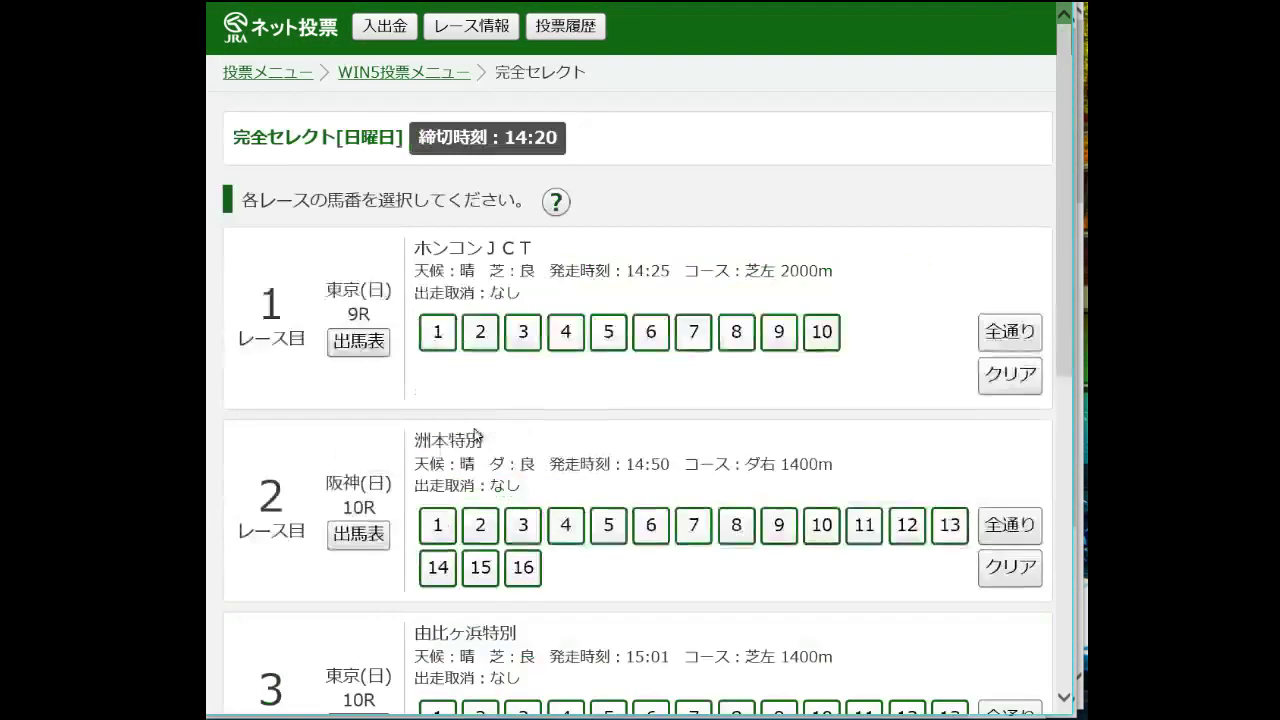
Select horse 2 for WIN5 race 1, horse 13 for race 2, and horses 16 and 9 for race 3.
{"action": "left_click", "coordinate": [486, 340]}
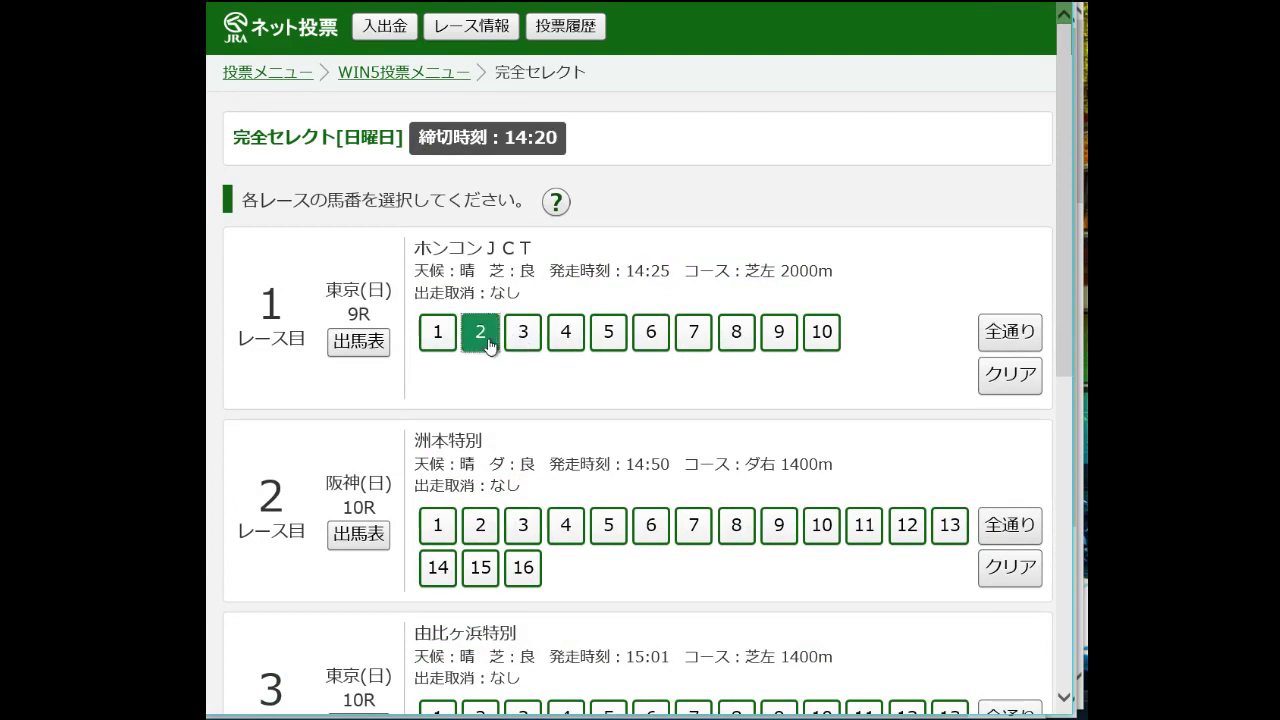
{"action": "left_click", "coordinate": [949, 525]}
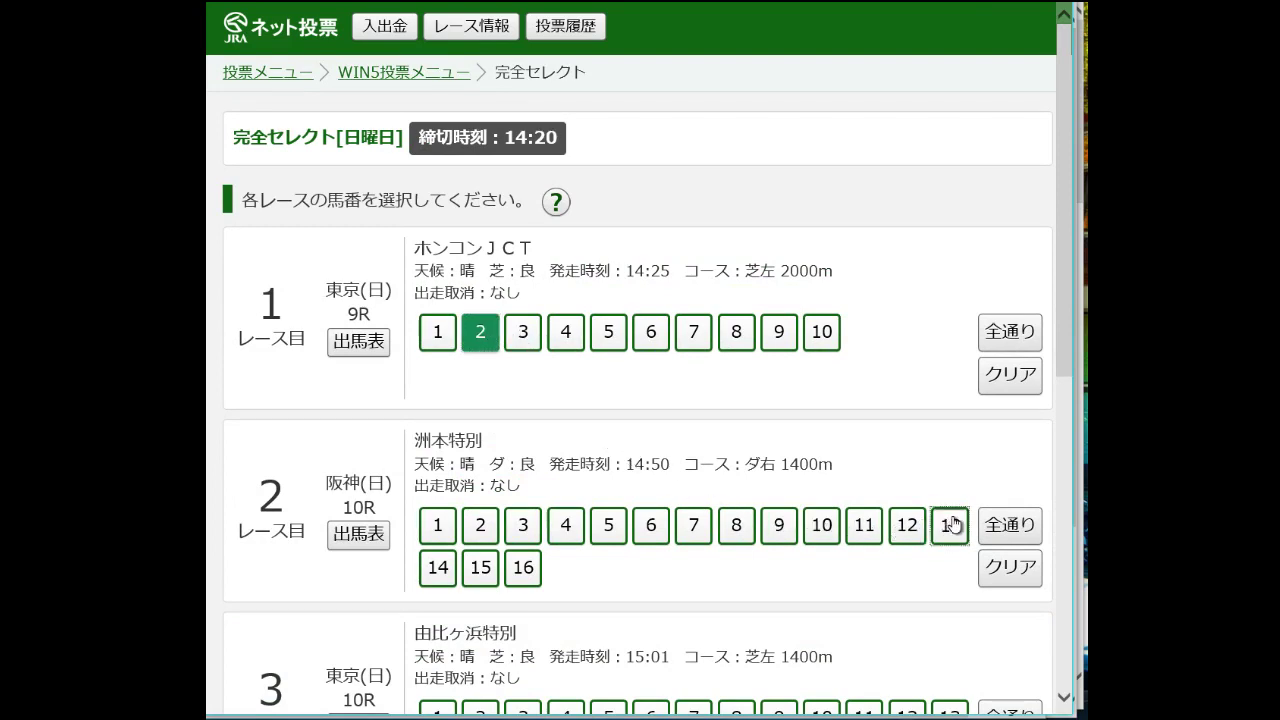
{"action": "scroll", "coordinate": [780, 522], "scroll_direction": "down", "scroll_amount": 3}
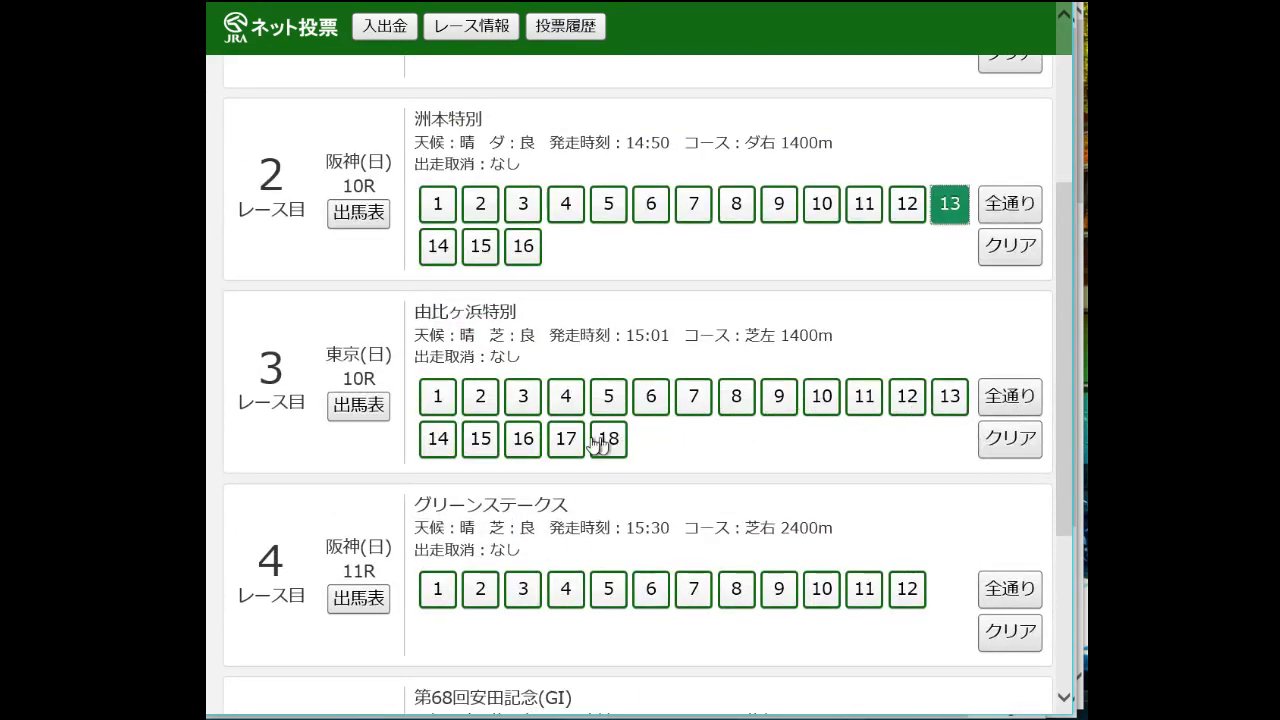
{"action": "left_click", "coordinate": [537, 440]}
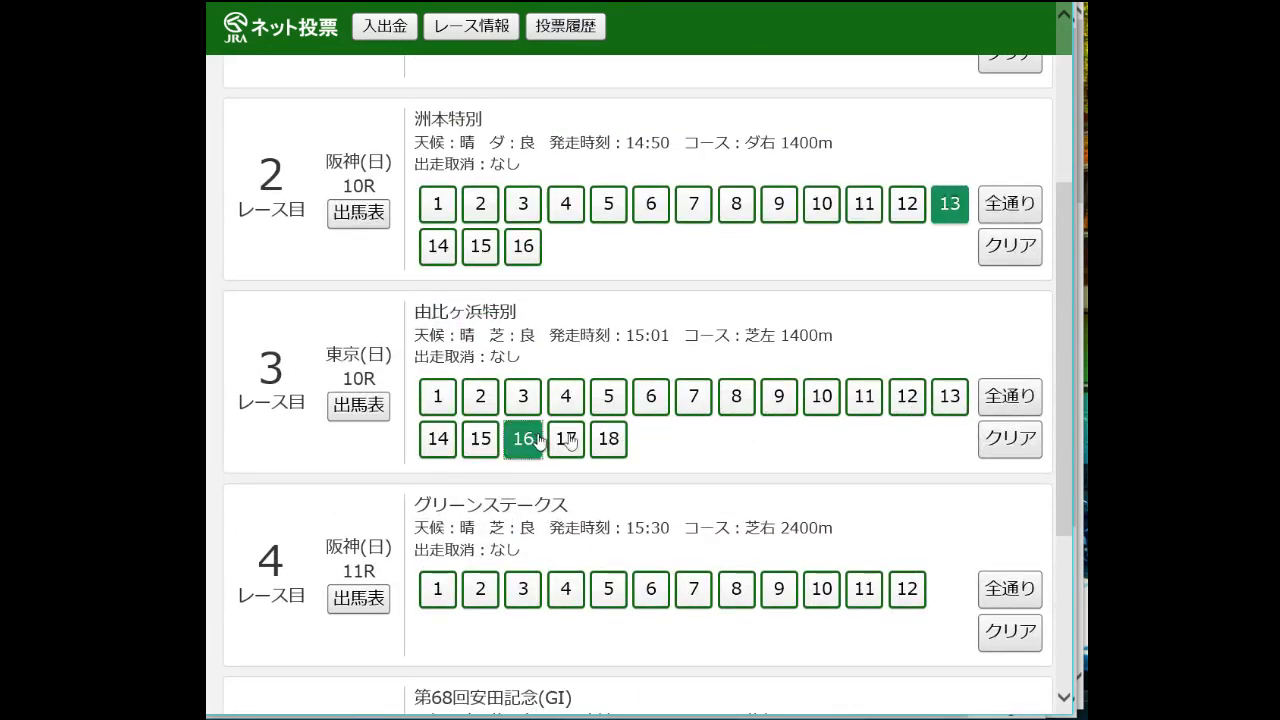
{"action": "left_click", "coordinate": [776, 400]}
Select horse 1 for WIN5 race 4 (グリーンステークス) and horse 1 for race 5 (安田記念).
{"action": "scroll", "coordinate": [740, 420], "scroll_direction": "down", "scroll_amount": 2}
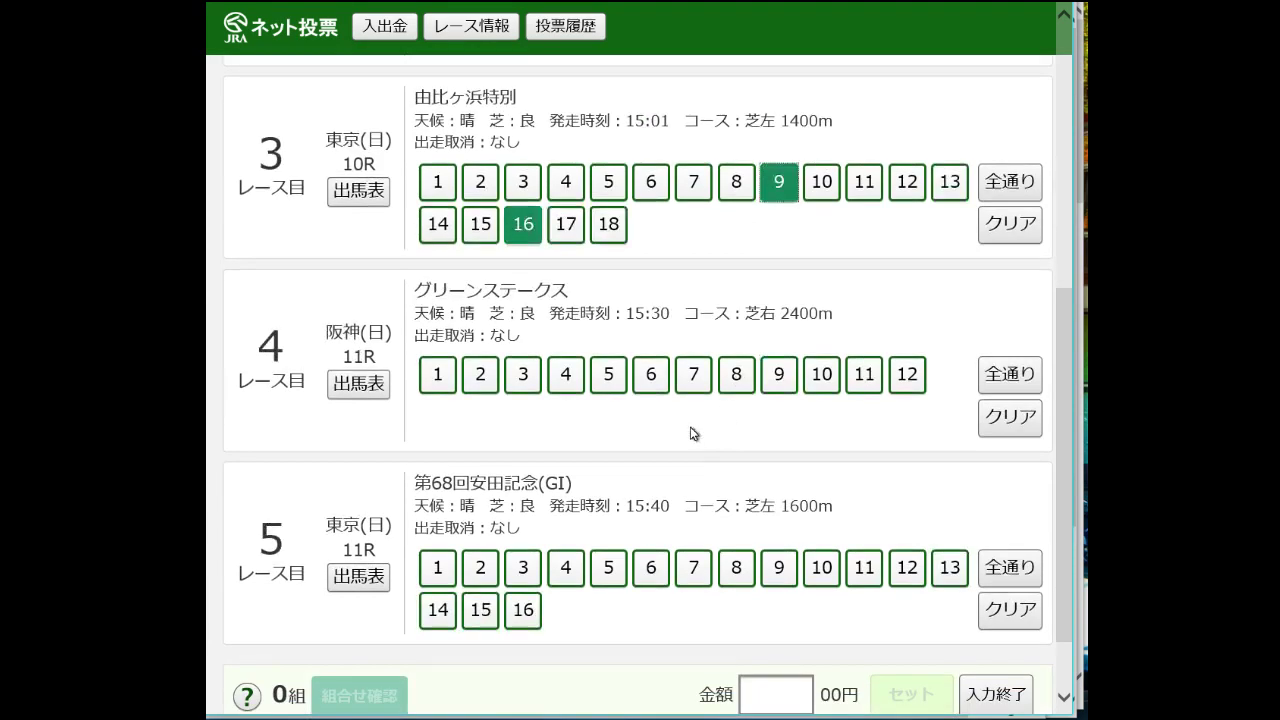
{"action": "left_click", "coordinate": [446, 377]}
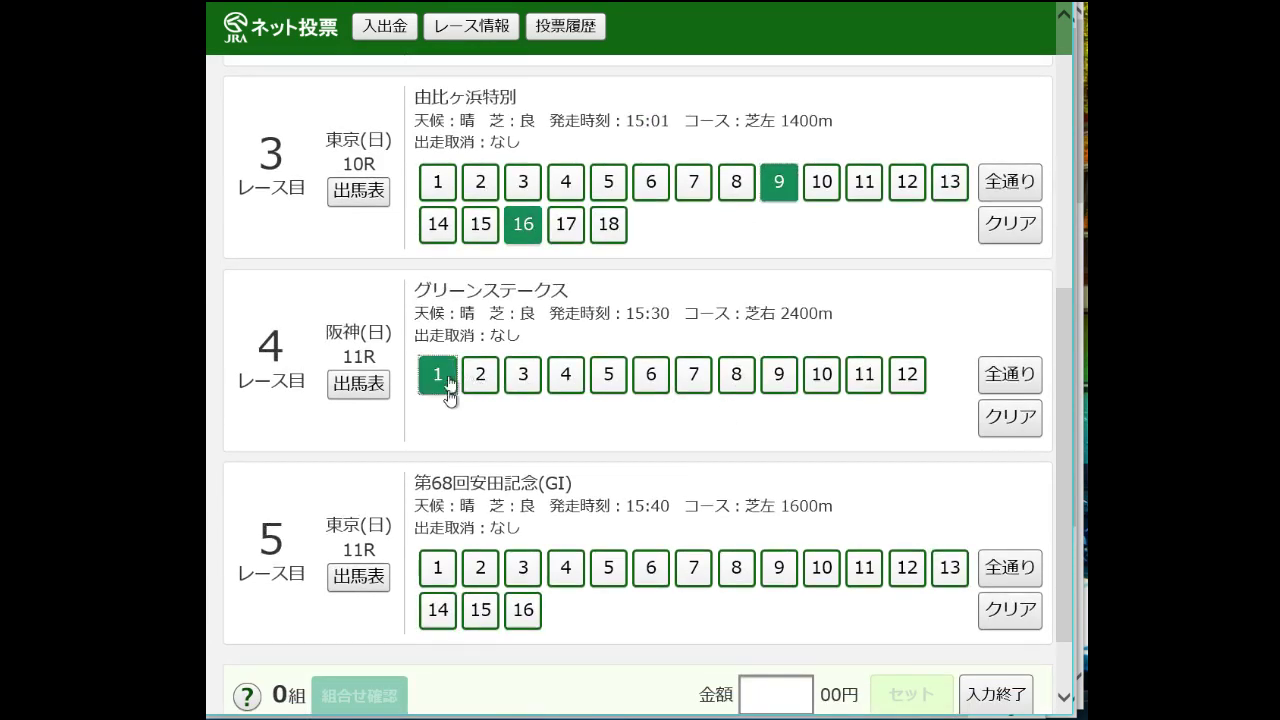
{"action": "left_click", "coordinate": [446, 568]}
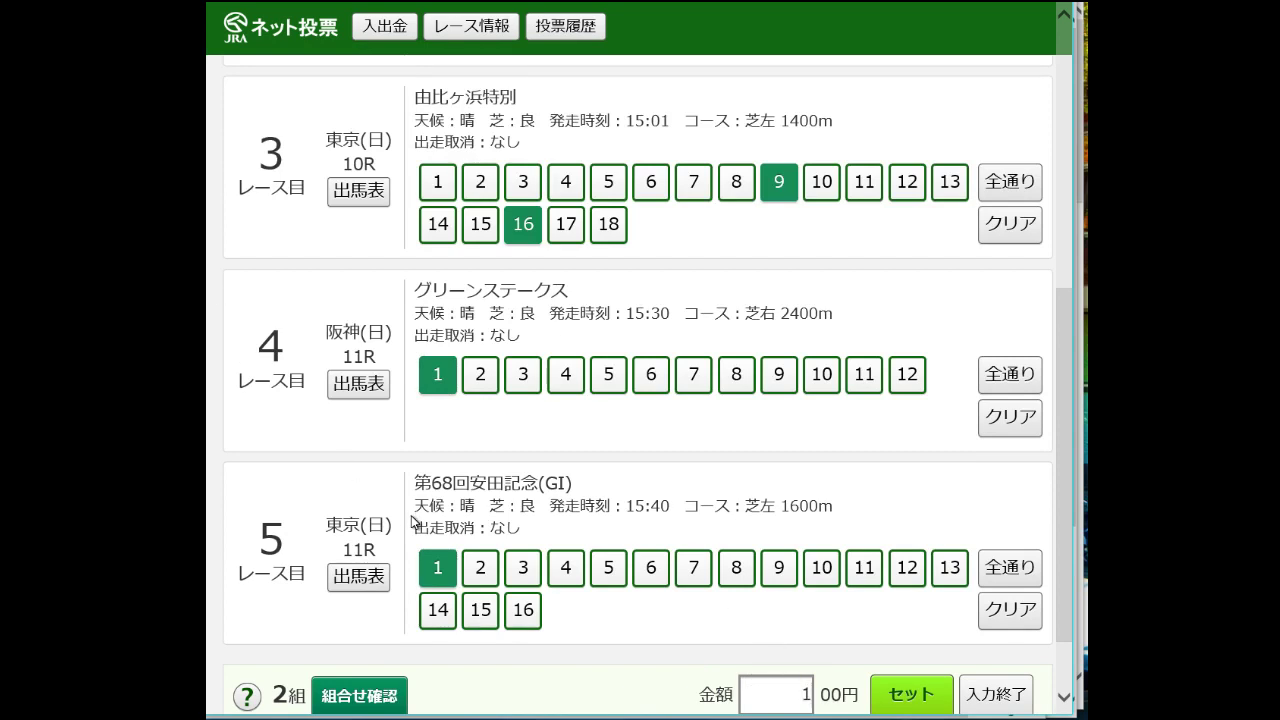
Set the WIN5 bet at 100 yen per combination and purchase it with a total of 200 yen, checking the Tokyo 10R picks.
{"action": "left_click", "coordinate": [903, 698]}
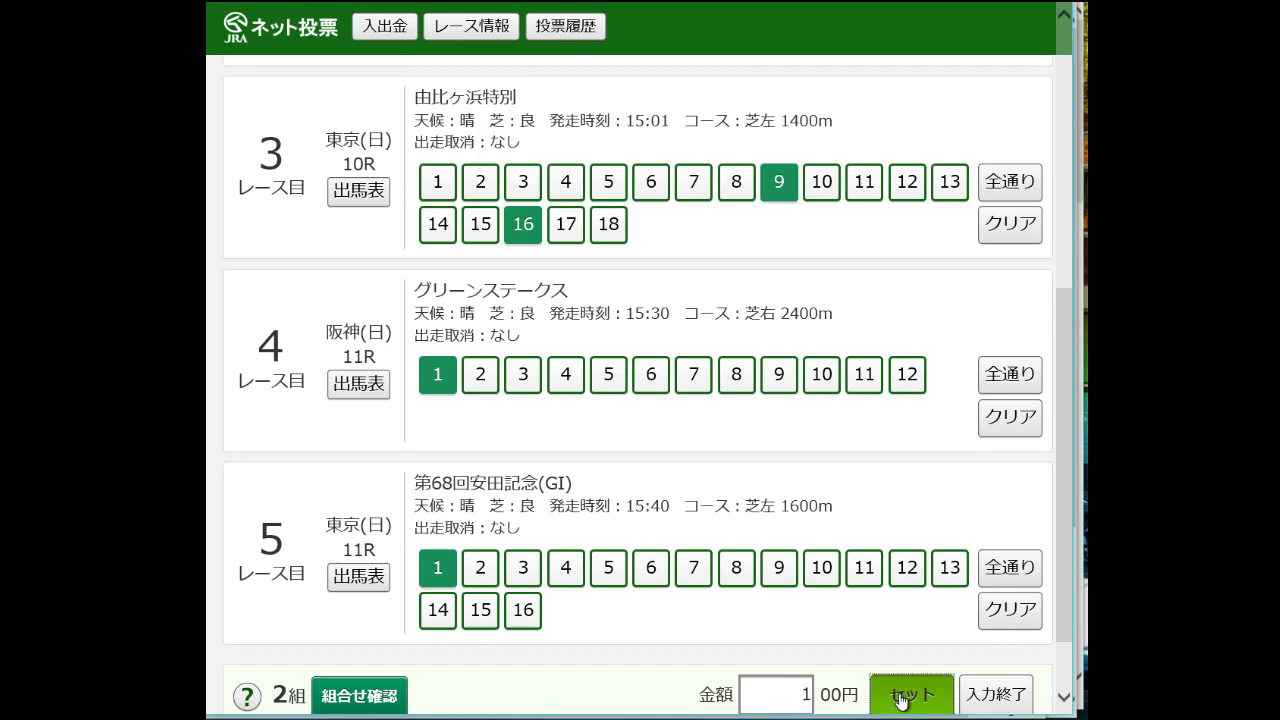
{"action": "left_click", "coordinate": [990, 693]}
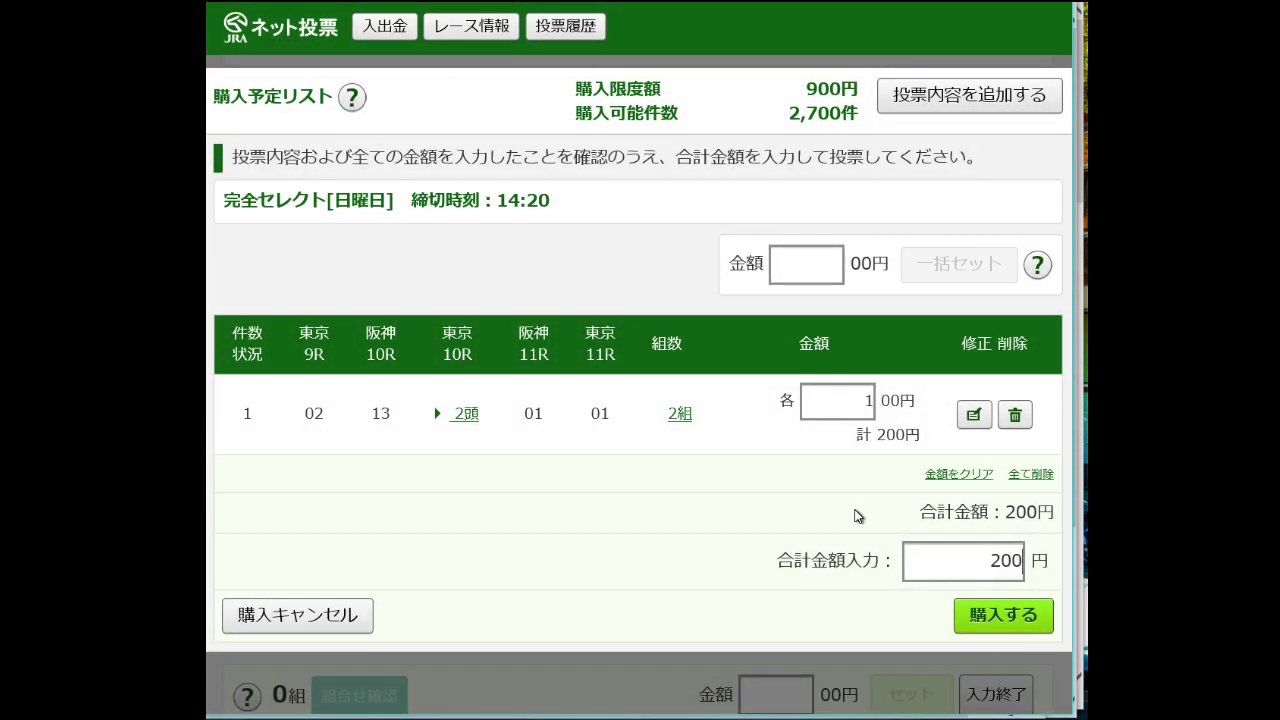
{"action": "left_click", "coordinate": [466, 414]}
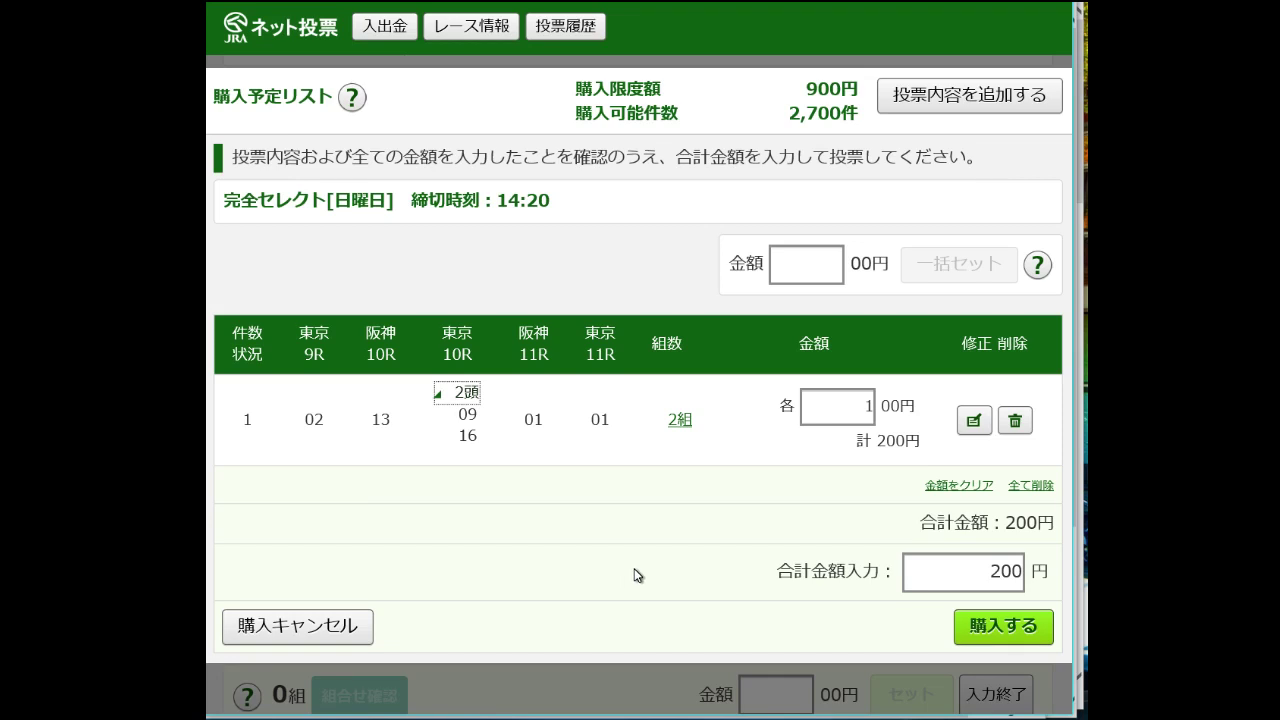
{"action": "left_click", "coordinate": [997, 623]}
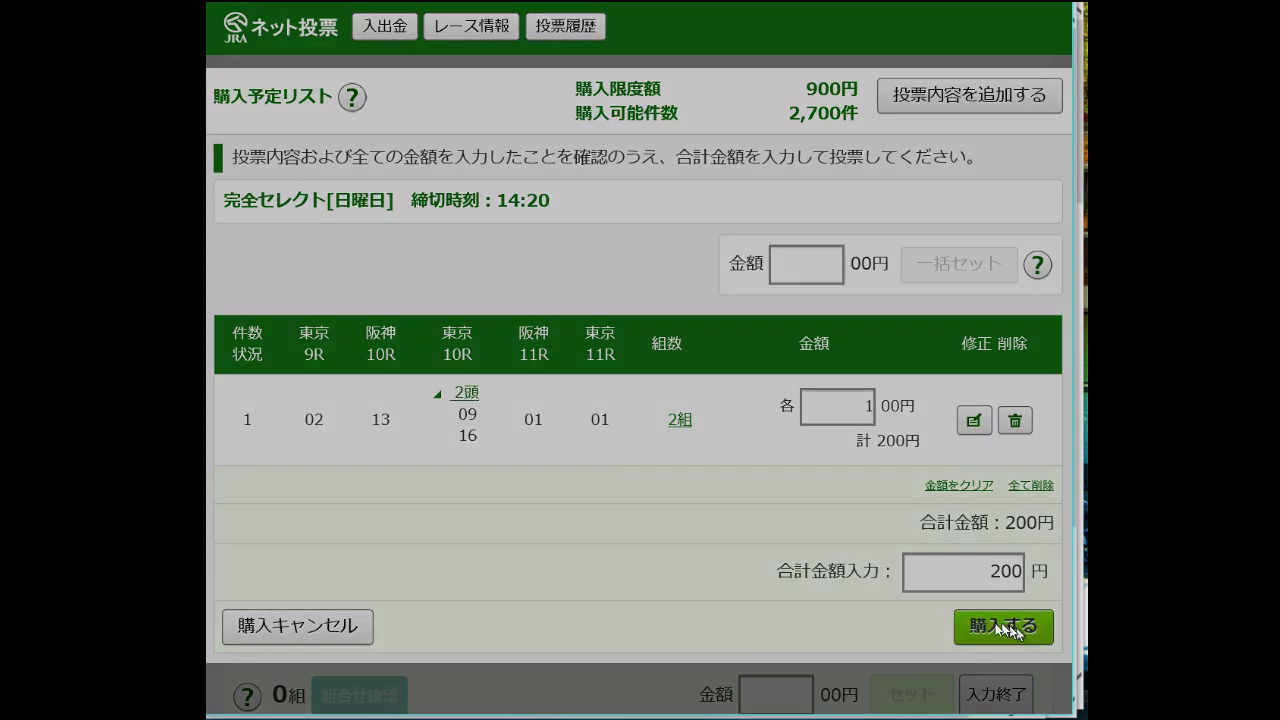
{"action": "left_click", "coordinate": [716, 370]}
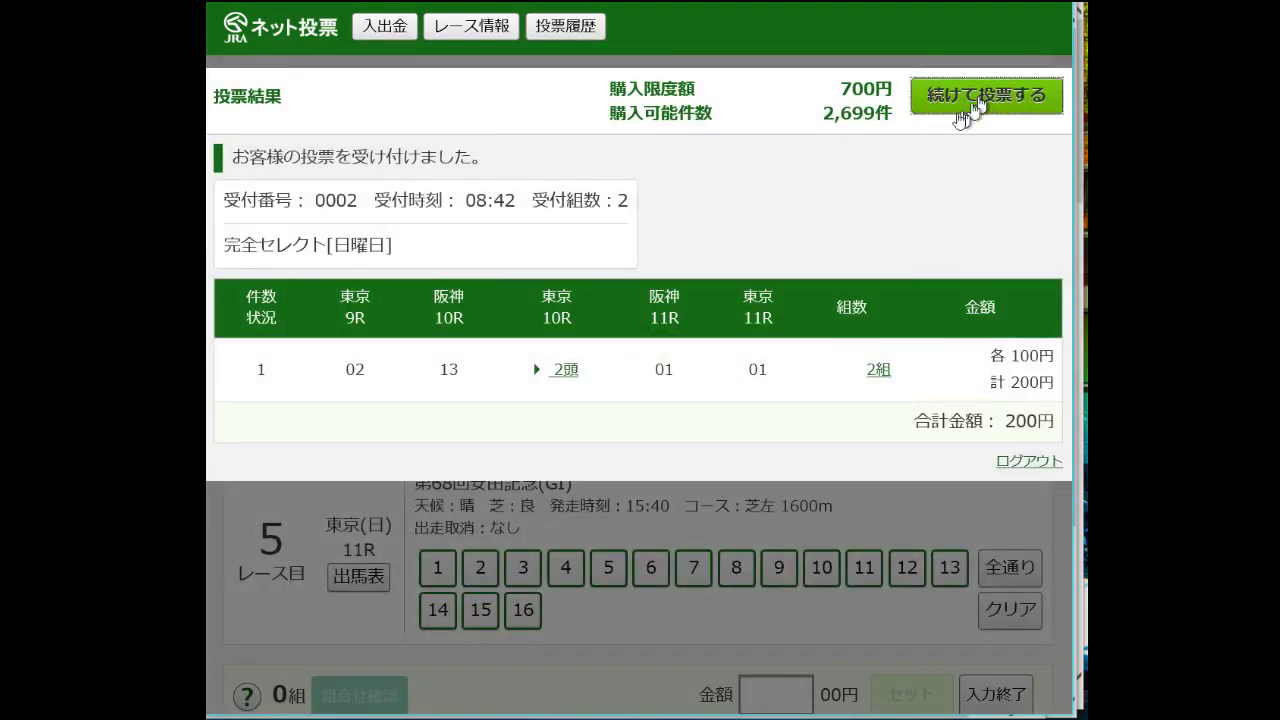
Continue voting by returning to the 投票メニュー and opening オッズ投票 by bet type.
{"action": "left_click", "coordinate": [963, 113]}
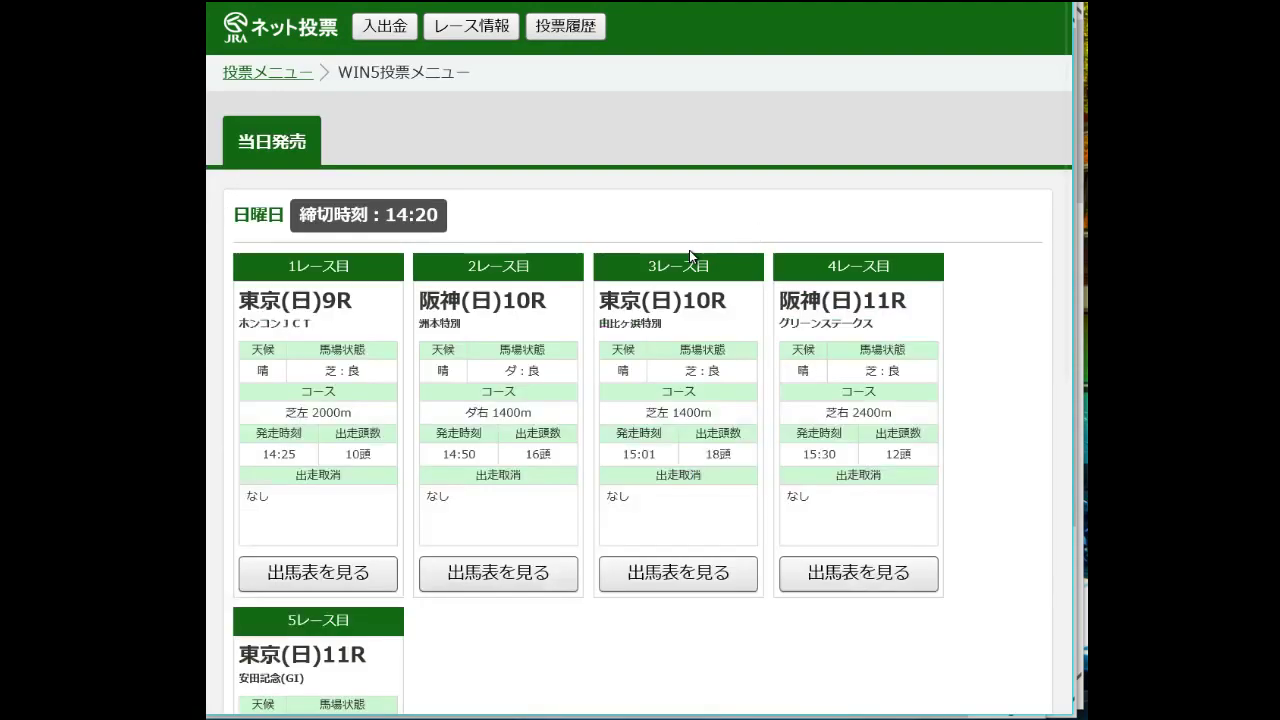
{"action": "left_click", "coordinate": [286, 72]}
{"action": "left_click", "coordinate": [453, 328]}
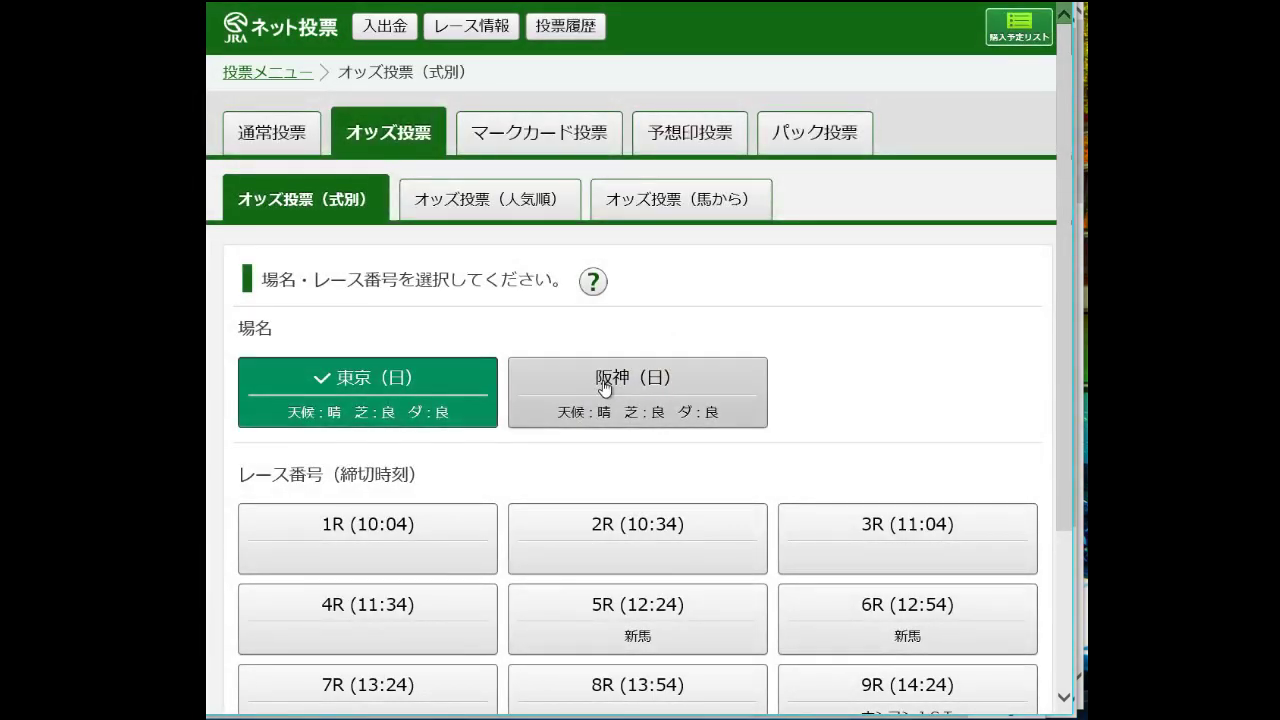
Choose Tokyo 11R (安田記念) for odds-based betting and select the 単勝 odds of horse 1, スワーヴリチャード.
{"action": "scroll", "coordinate": [603, 400], "scroll_direction": "down", "scroll_amount": 2}
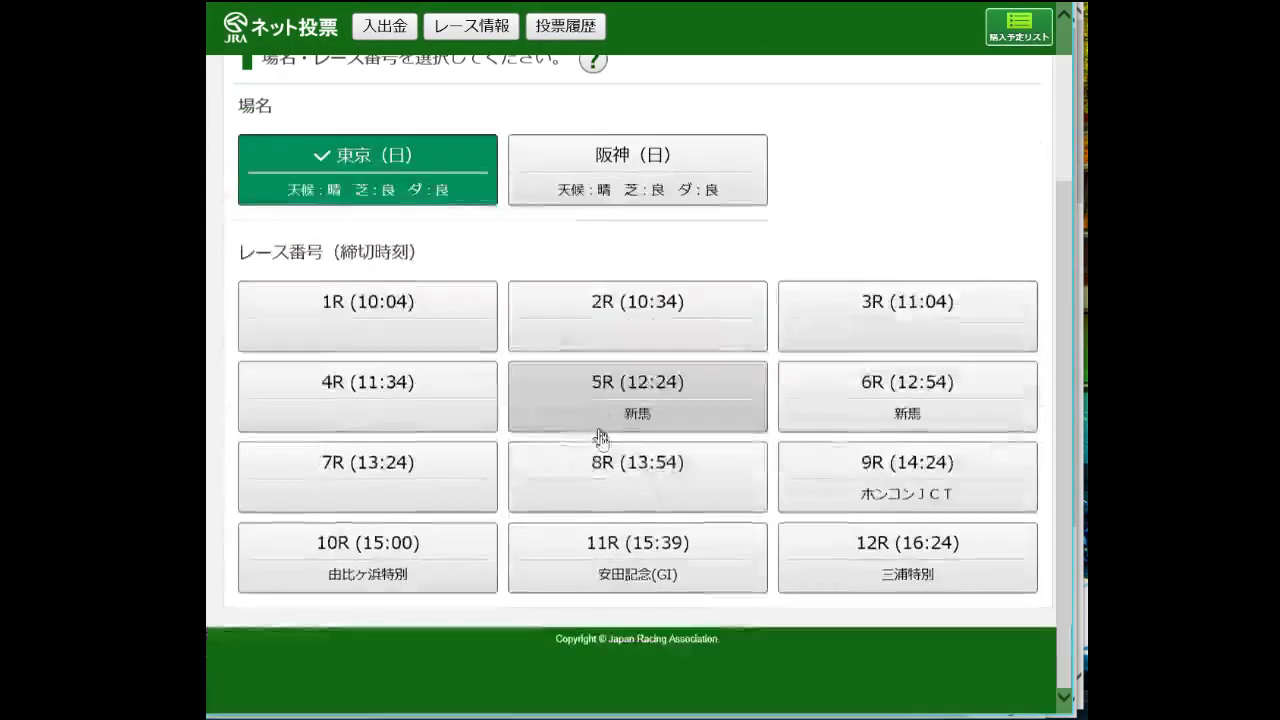
{"action": "left_click", "coordinate": [606, 651]}
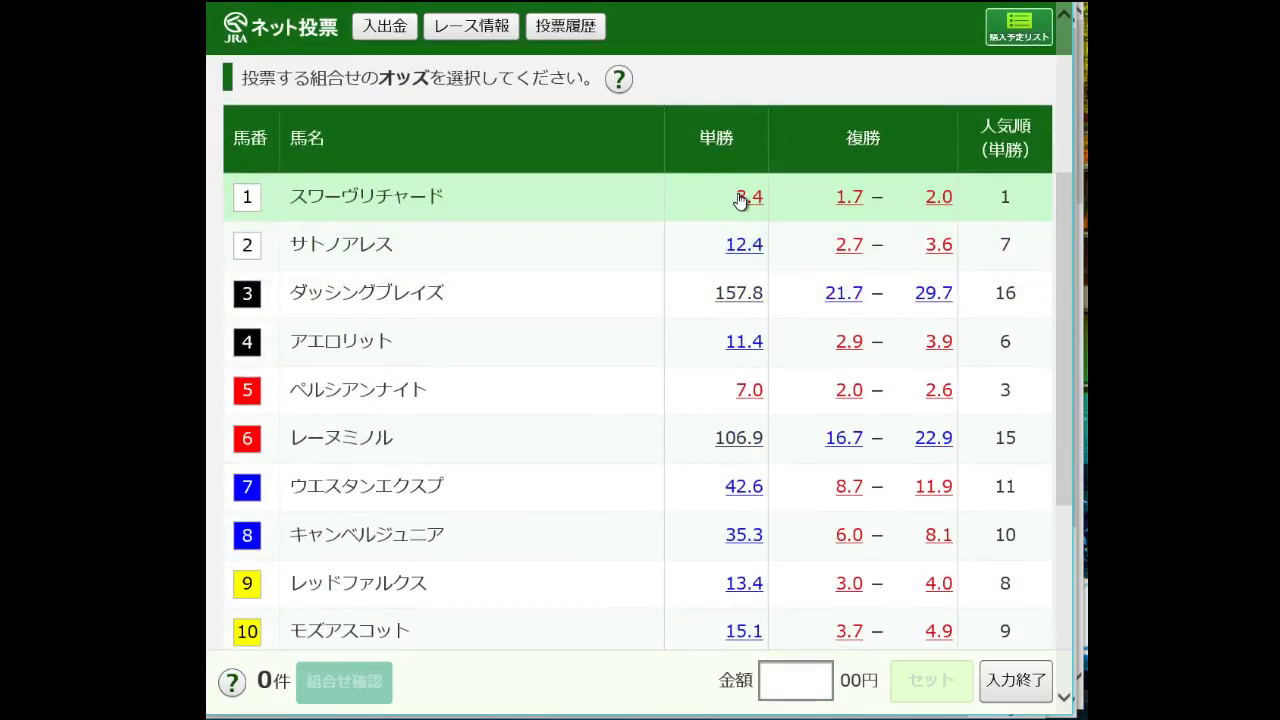
{"action": "left_click", "coordinate": [742, 198]}
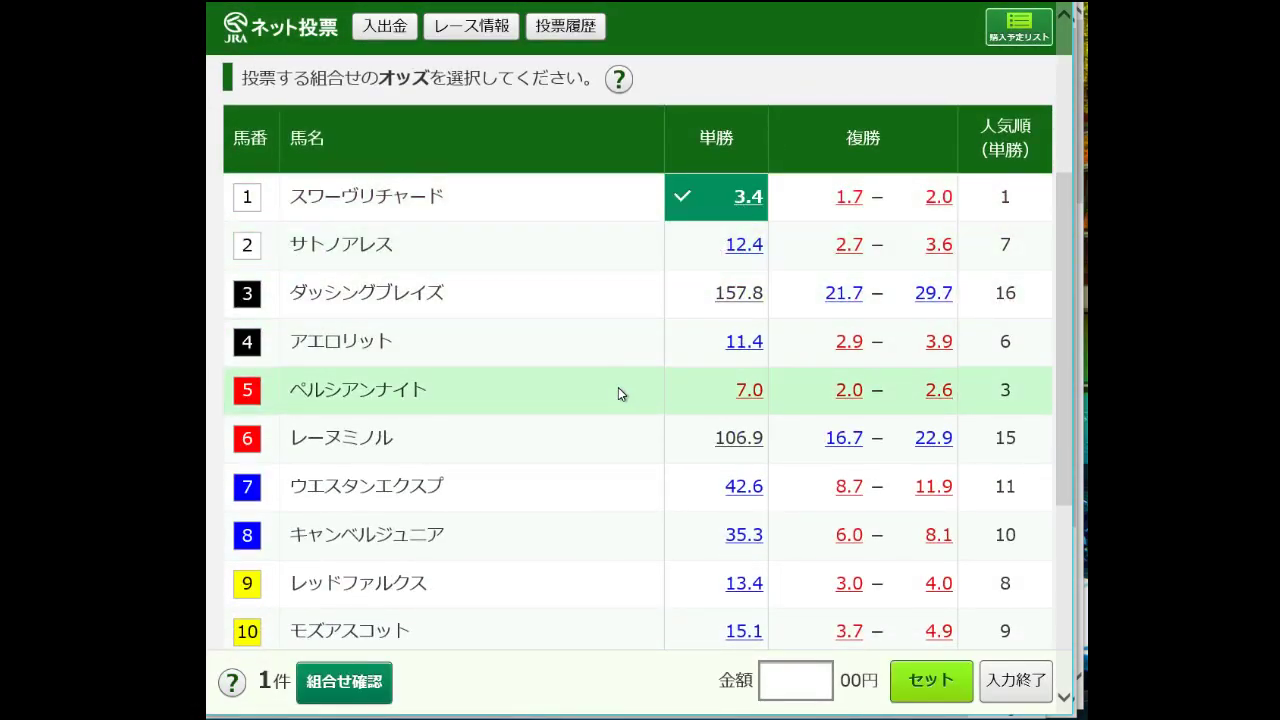
Set the selected 単勝 bet at 700 yen and finish the entry to open the 購入予定リスト.
{"action": "scroll", "coordinate": [618, 393], "scroll_direction": "down", "scroll_amount": 4}
{"action": "scroll", "coordinate": [618, 408], "scroll_direction": "up", "scroll_amount": 4}
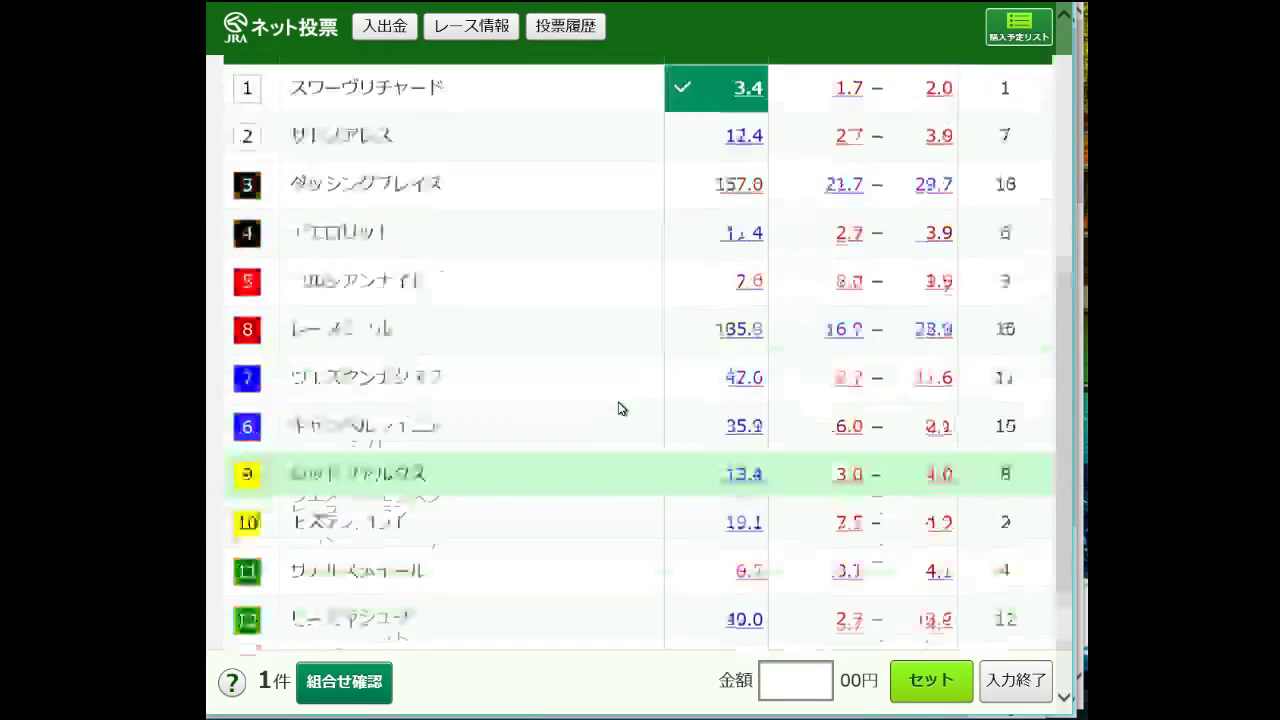
{"action": "scroll", "coordinate": [640, 500], "scroll_direction": "down", "scroll_amount": 2}
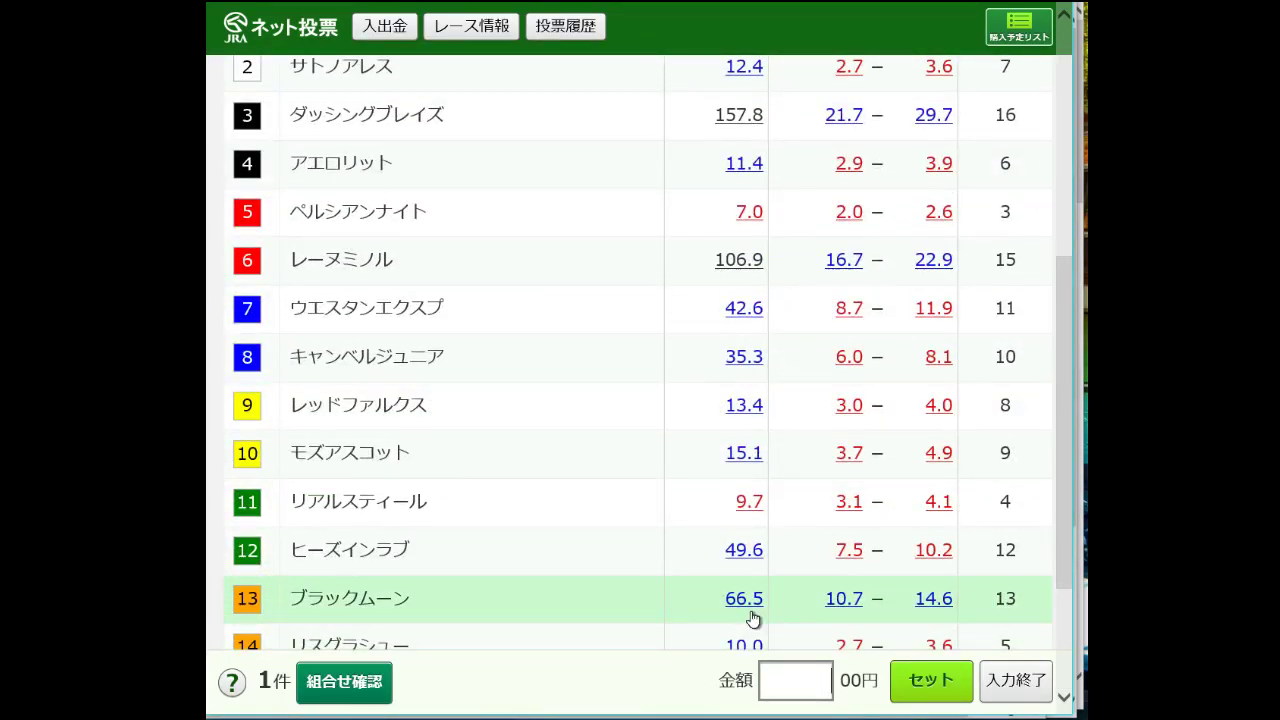
{"action": "left_click", "coordinate": [918, 680]}
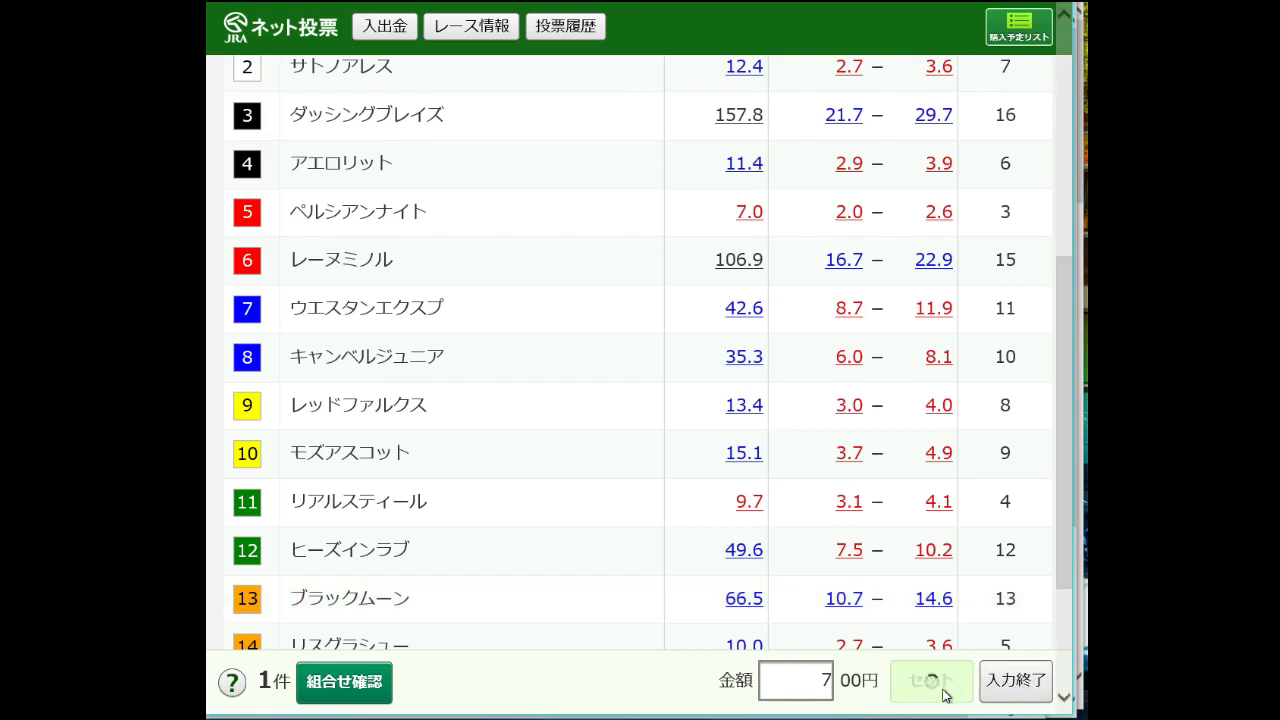
{"action": "left_click", "coordinate": [1015, 680]}
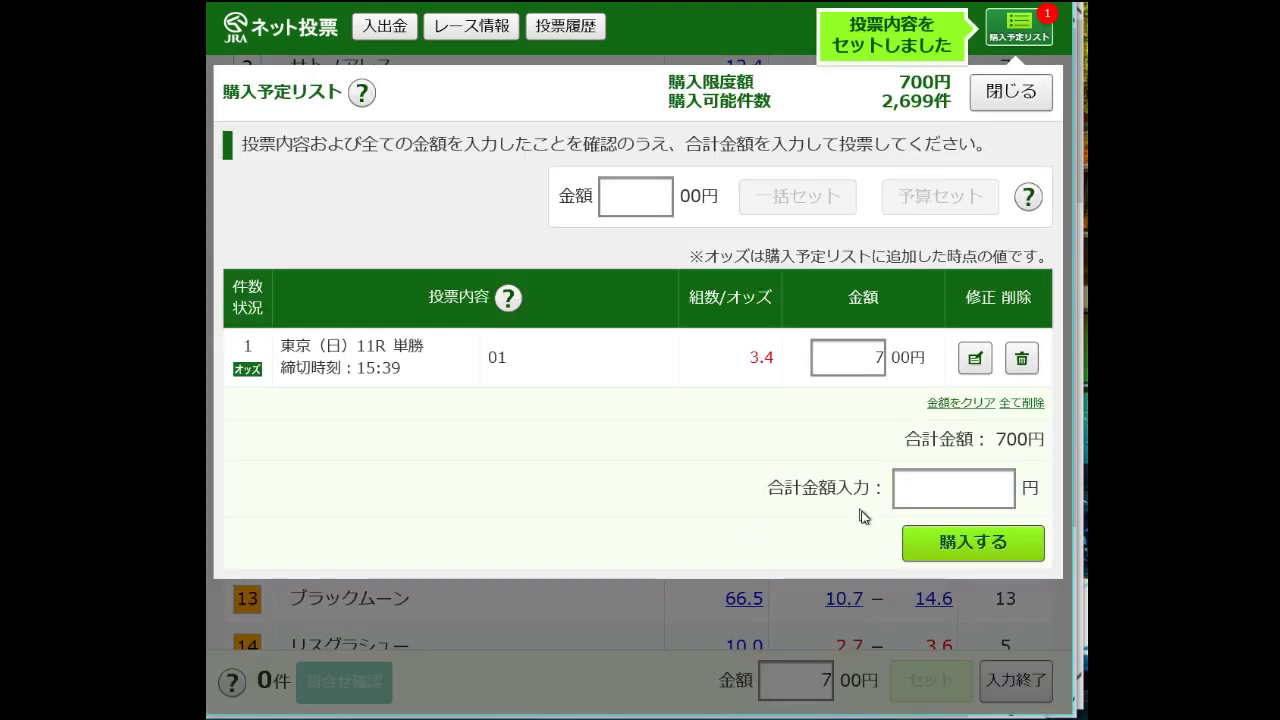
Enter 700 yen as the total amount and purchase the Tokyo 11R 単勝 bet, confirming the submission.
{"action": "type", "text": "700"}
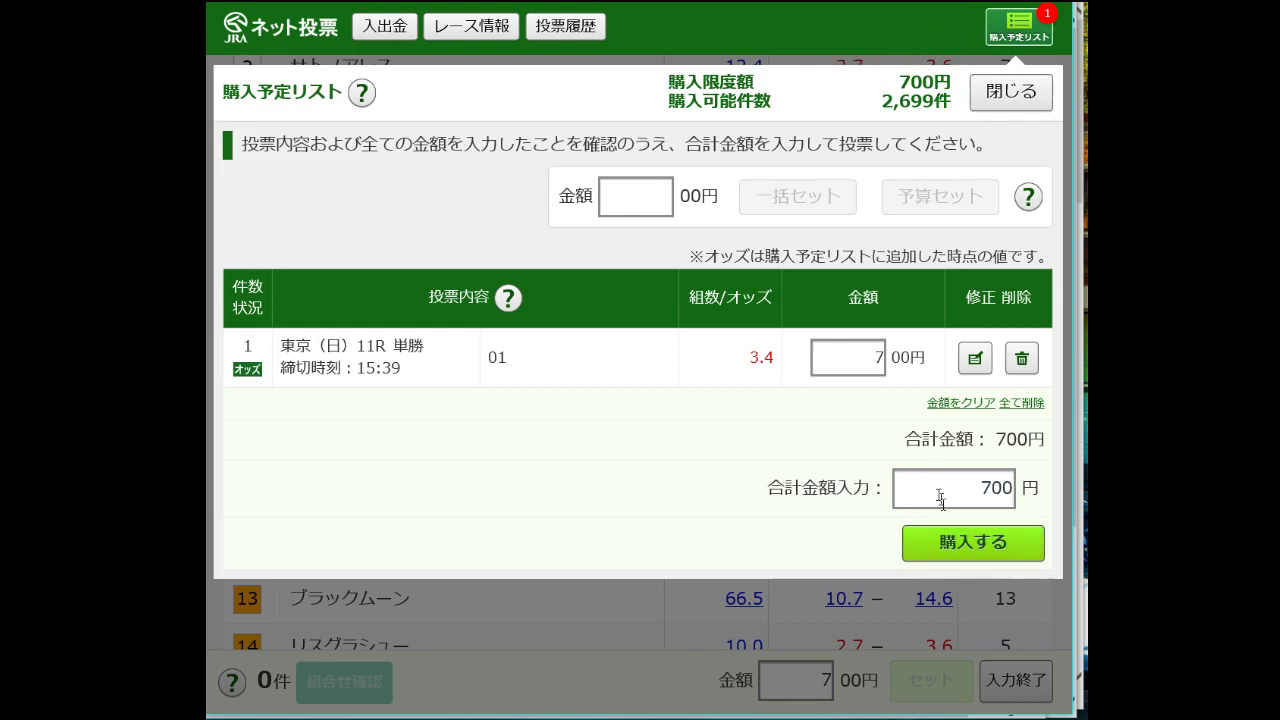
{"action": "left_click", "coordinate": [997, 556]}
{"action": "left_click", "coordinate": [714, 368]}
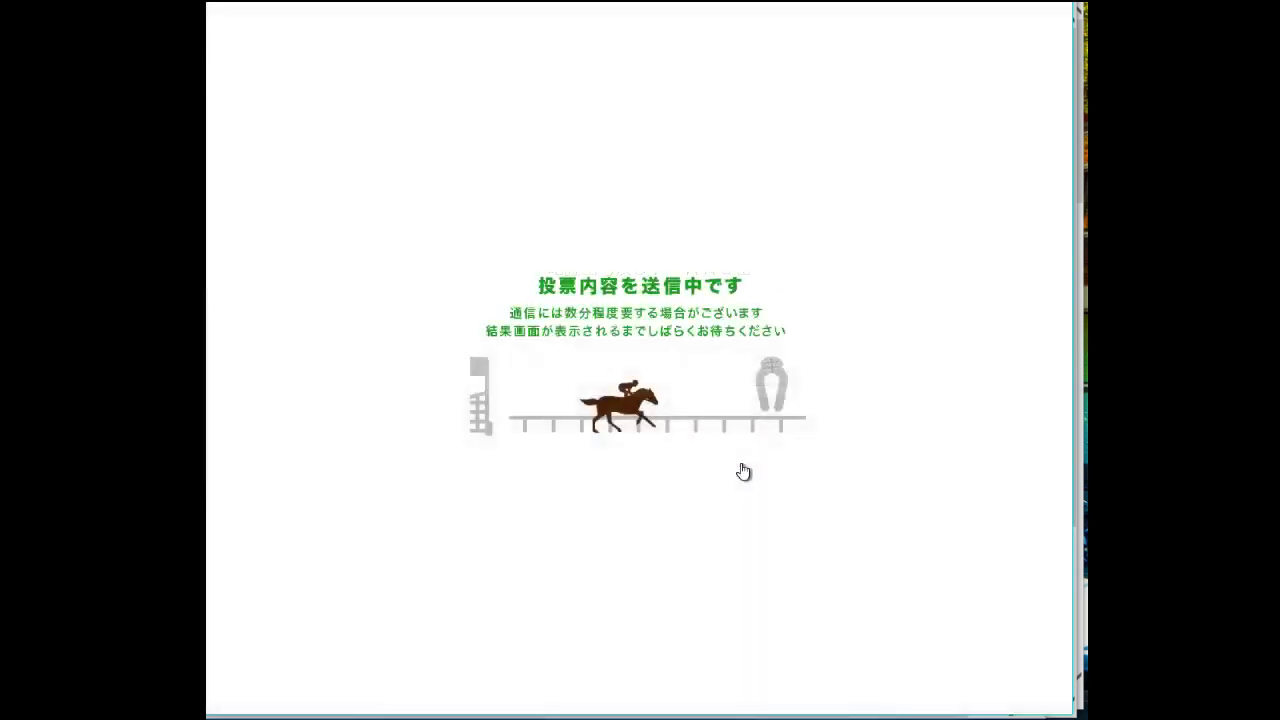
View the betting ticket image for the purchased Tokyo 11R 単勝 bet, close it and continue voting.
{"action": "left_click", "coordinate": [990, 307]}
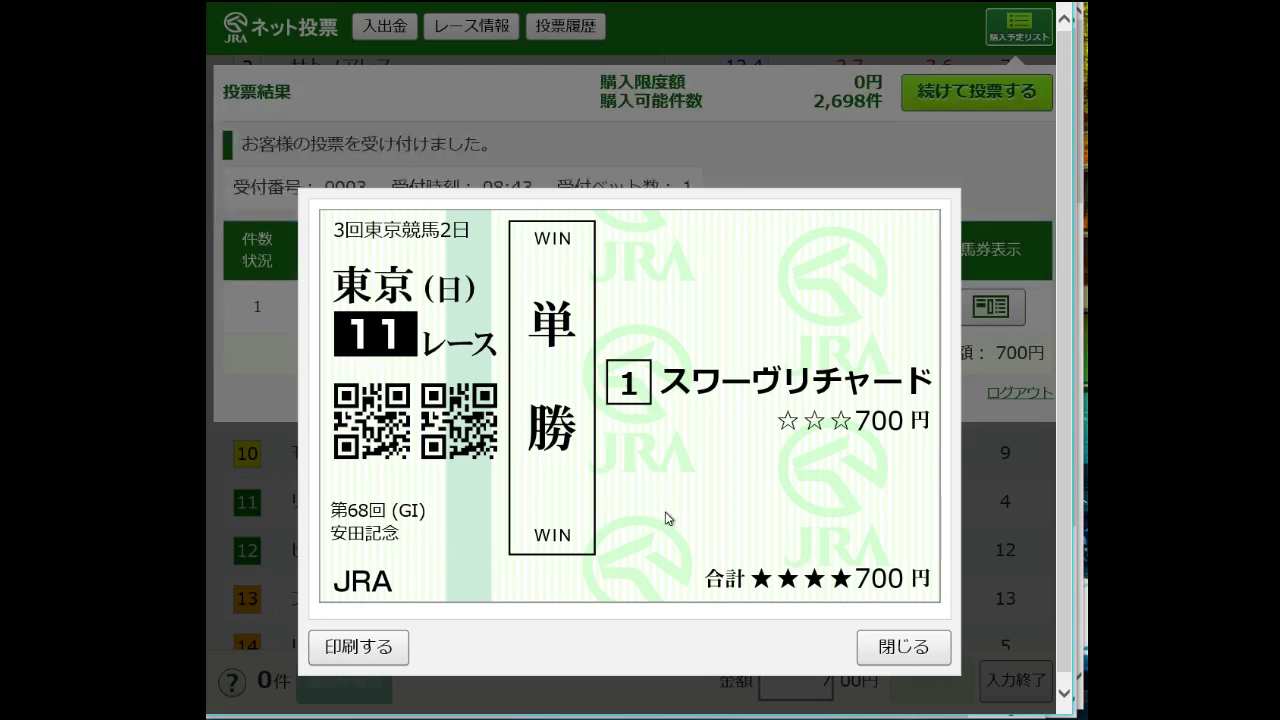
{"action": "left_click", "coordinate": [903, 646]}
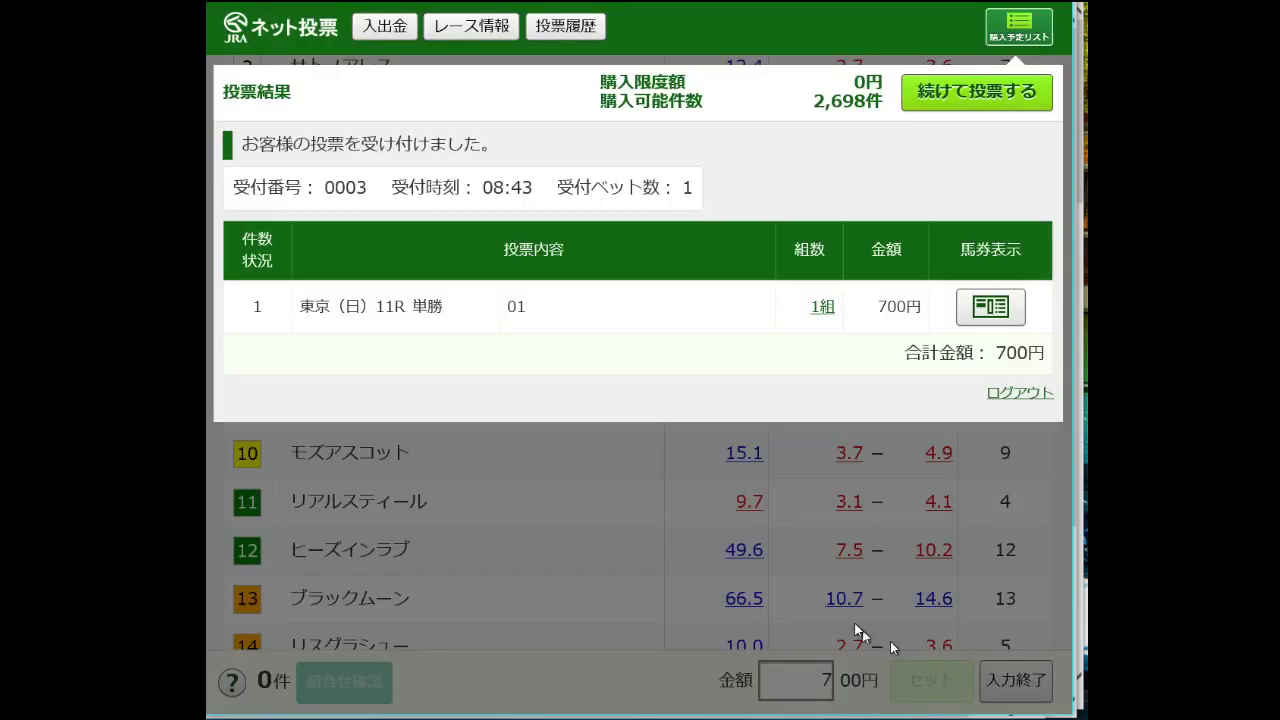
{"action": "left_click", "coordinate": [957, 112]}
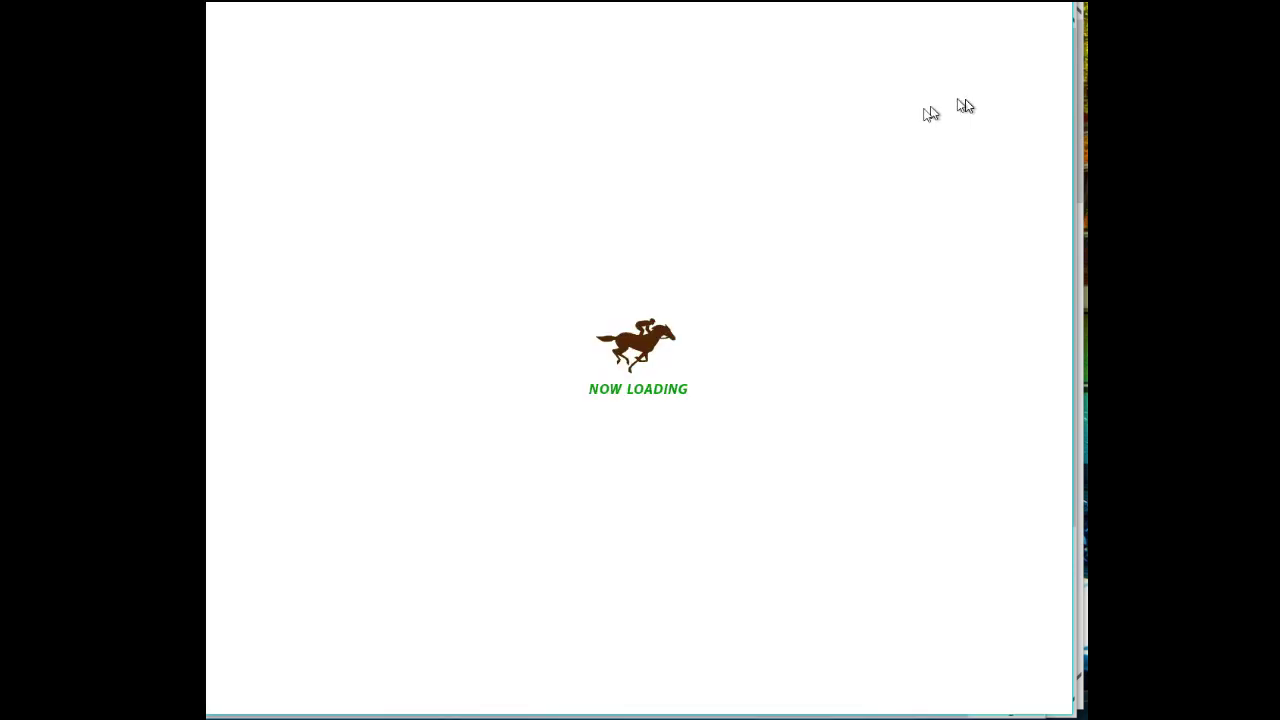